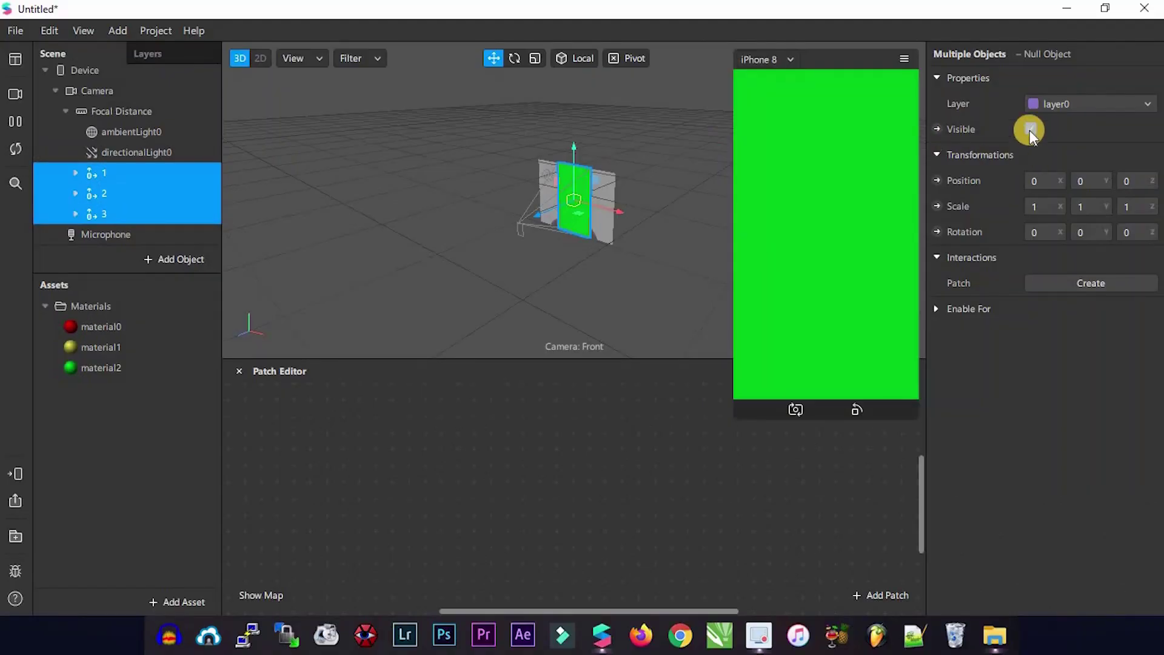
# Create Visible patches for null objects 1, 2 and 3 and space them out in a vertical column
pyautogui.click(1030, 129)
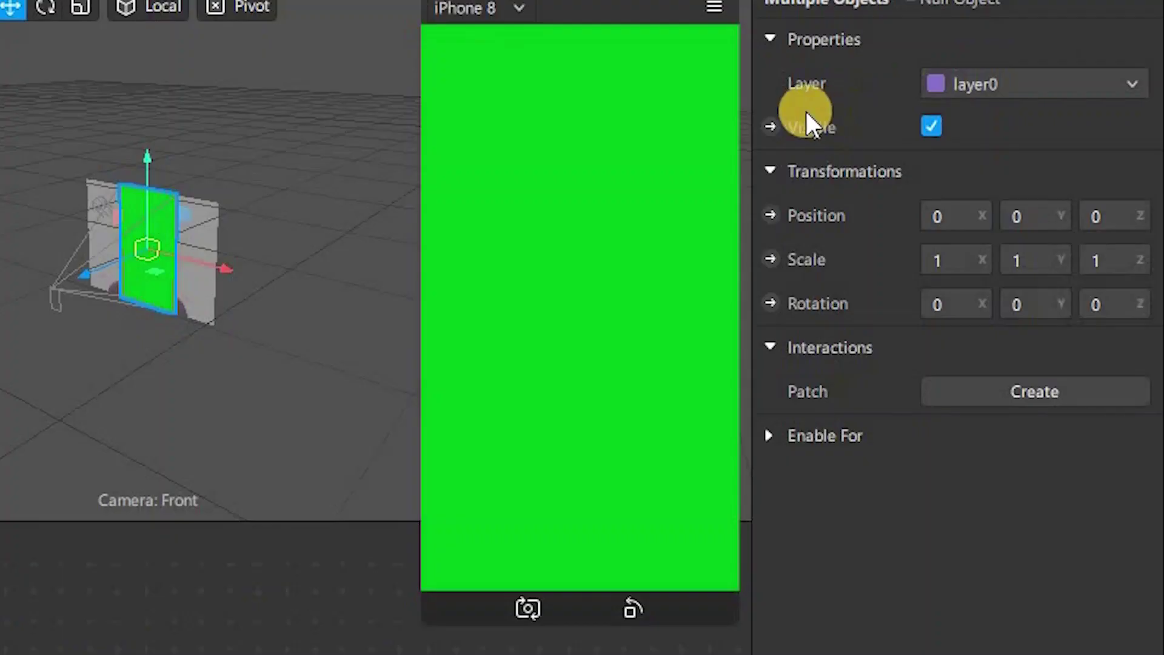
pyautogui.click(939, 130)
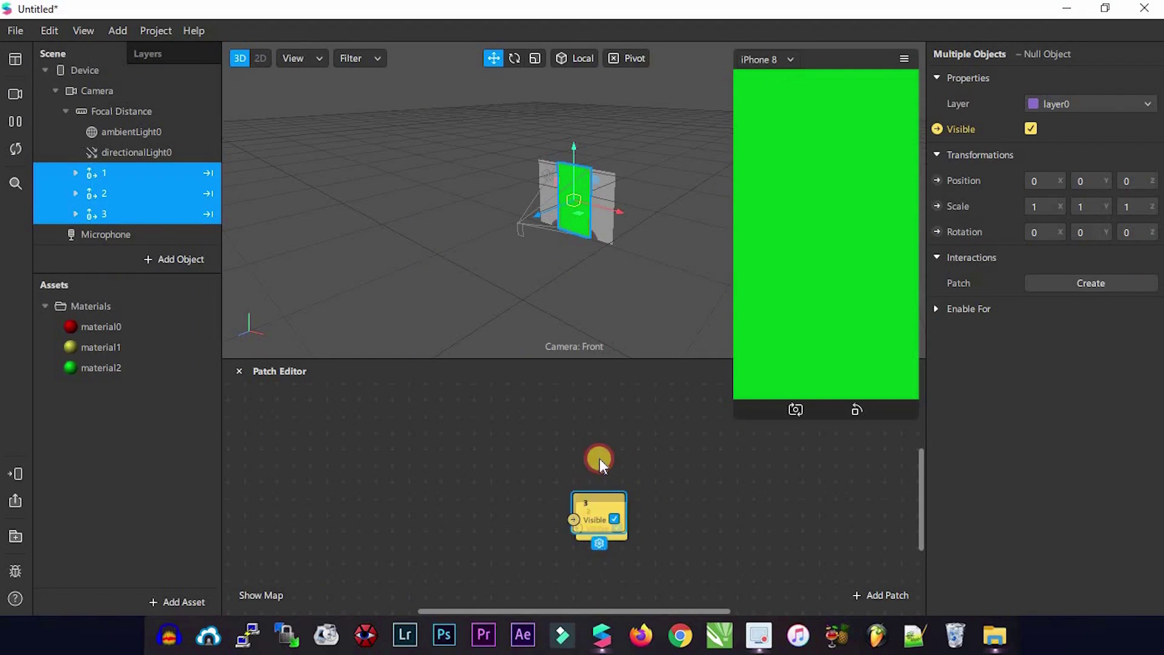
pyautogui.moveTo(599, 459)
pyautogui.mouseDown()
pyautogui.moveTo(607, 439)
pyautogui.moveTo(595, 449)
pyautogui.mouseUp()
pyautogui.moveTo(595, 525); pyautogui.dragTo(594, 584)
pyautogui.moveTo(595, 522); pyautogui.dragTo(590, 417)
pyautogui.moveTo(594, 462); pyautogui.dragTo(597, 485)
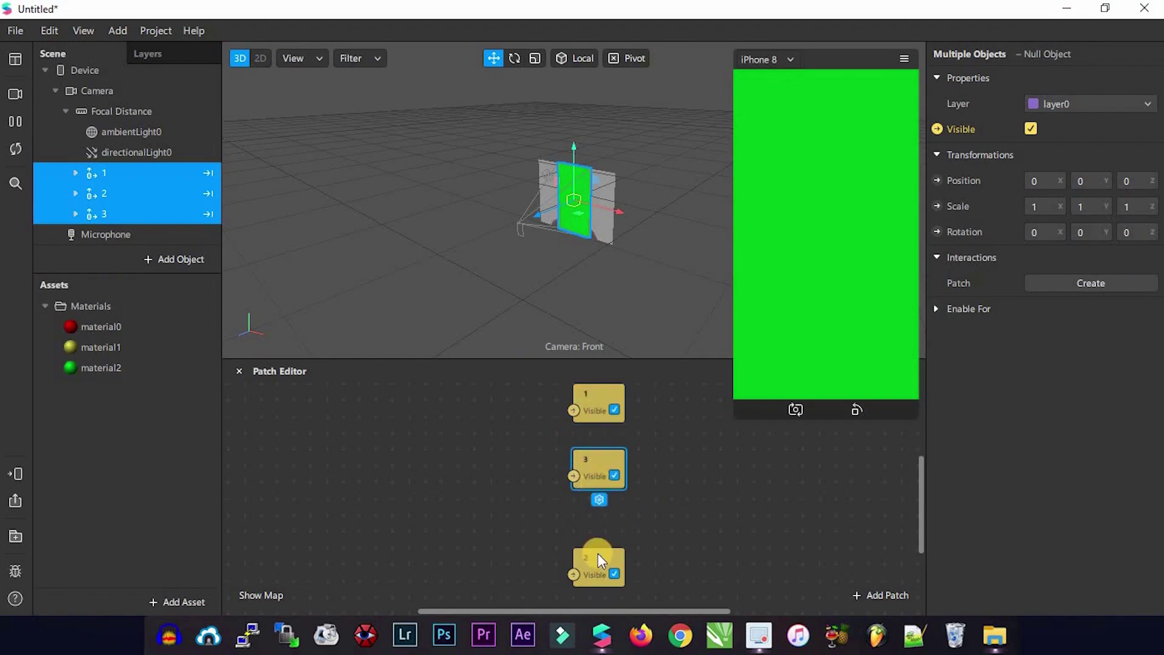
pyautogui.moveTo(600, 559); pyautogui.dragTo(600, 523)
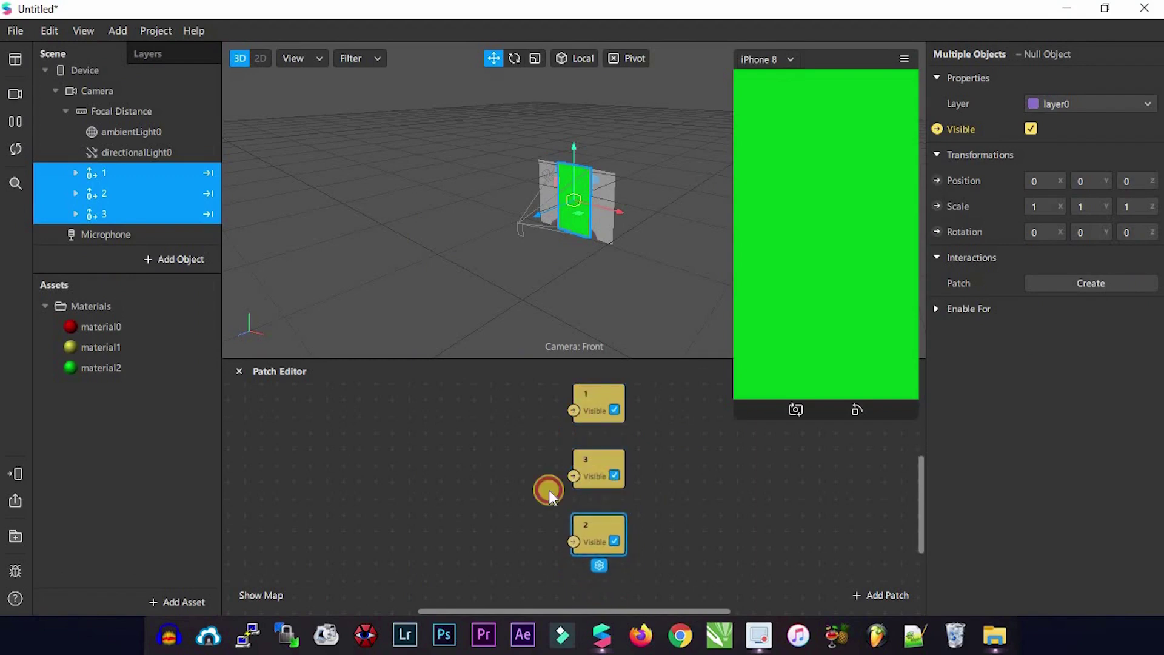
# Add a Screen Tap patch to the Patch Editor, well before the three Visible patches
pyautogui.doubleClick(345, 450)
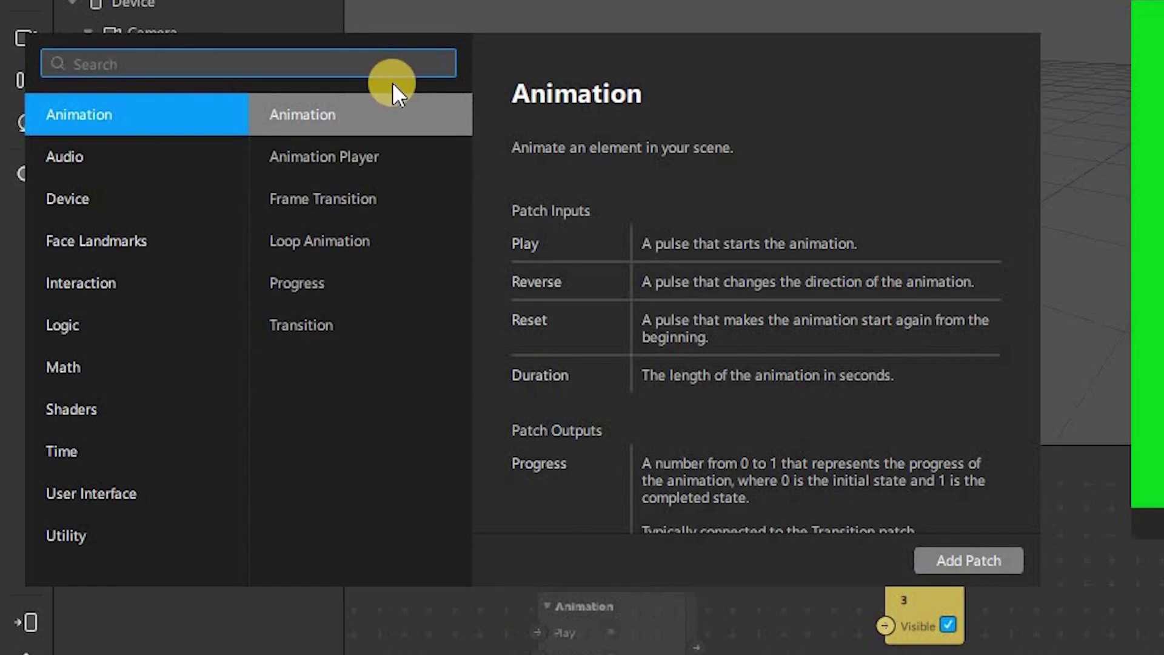
pyautogui.write('scre')
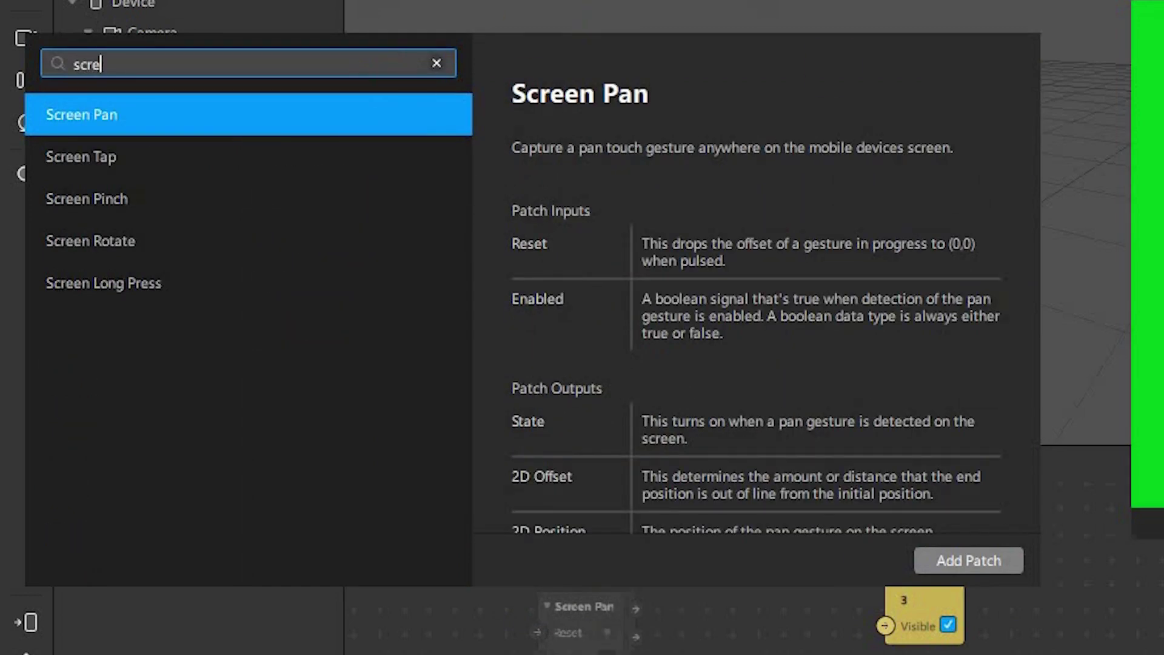
pyautogui.click(253, 161)
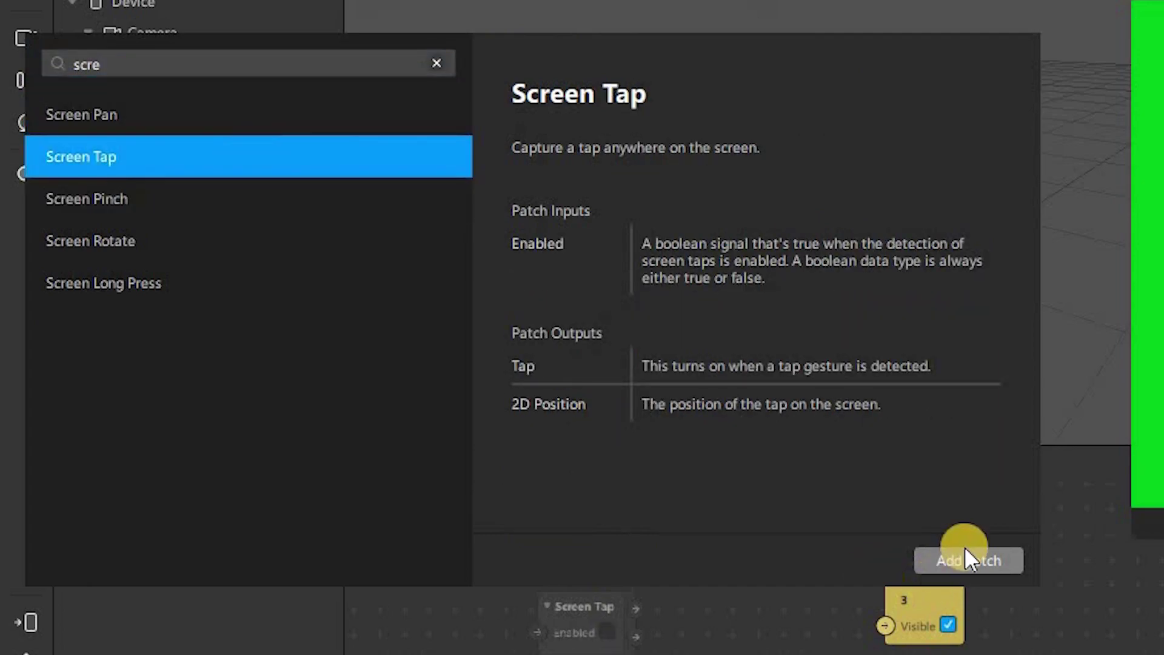
pyautogui.click(967, 553)
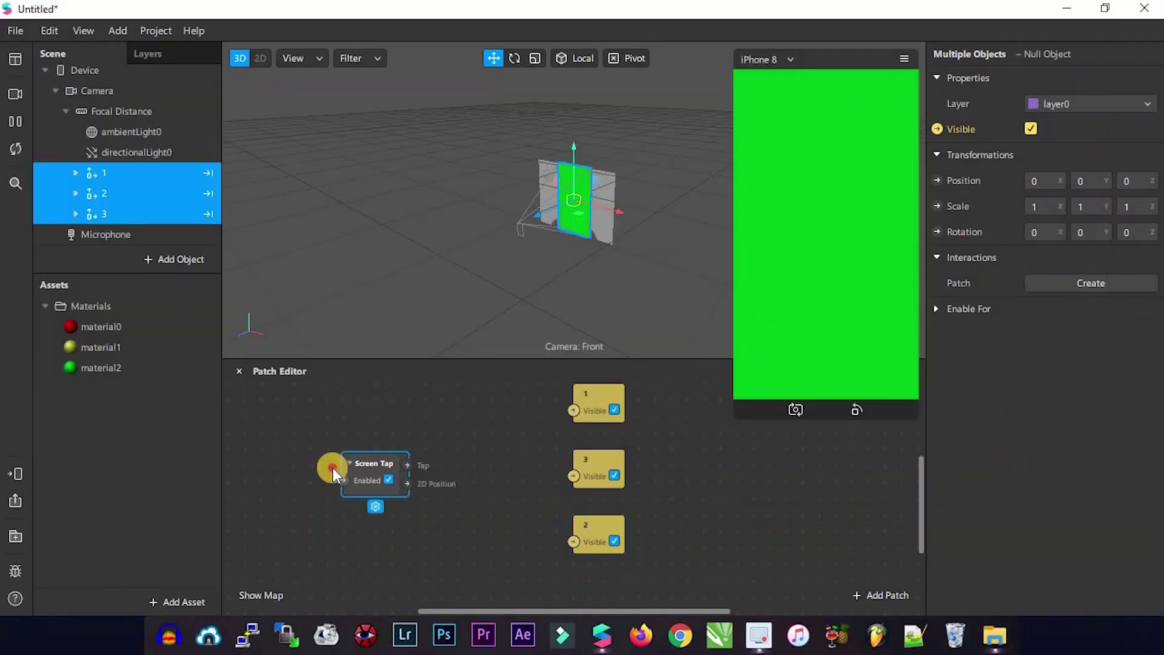
pyautogui.moveTo(332, 467); pyautogui.dragTo(305, 467)
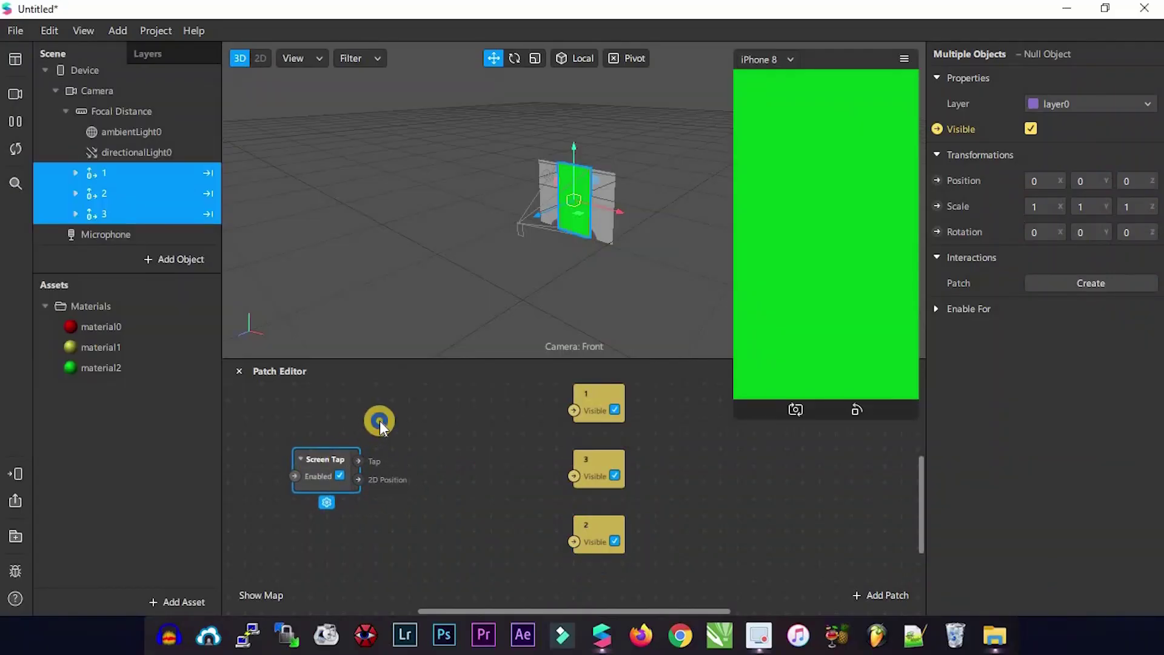
# Add a Counter patch between the Screen Tap patch and the Visible patches
pyautogui.doubleClick(380, 421)
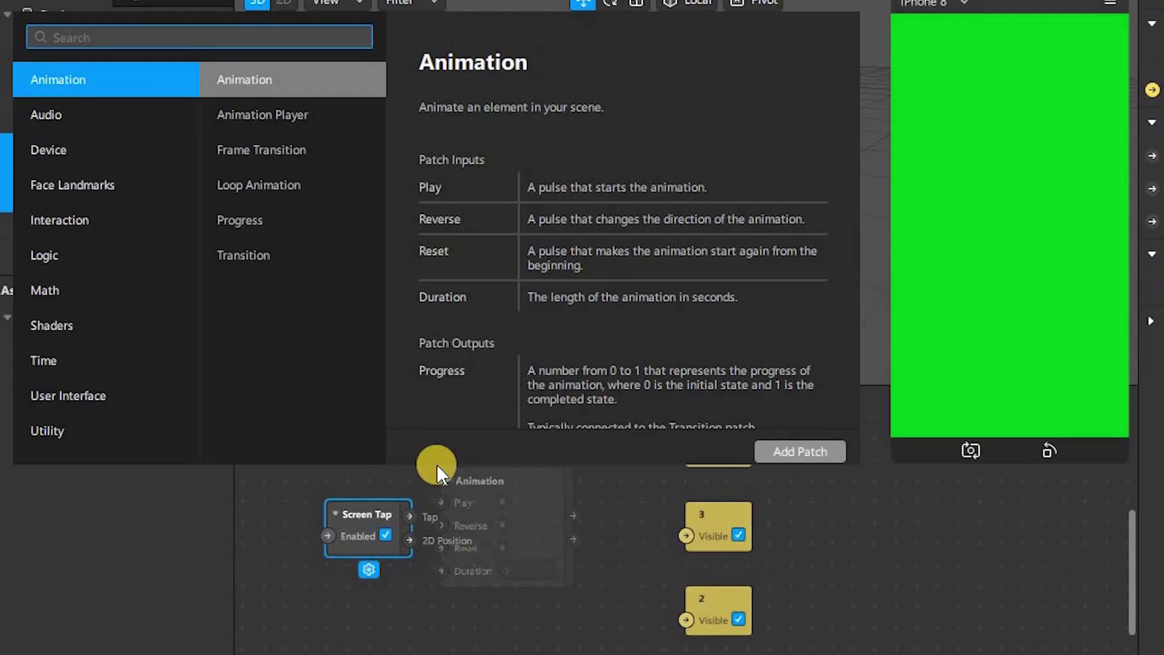
pyautogui.write('c')
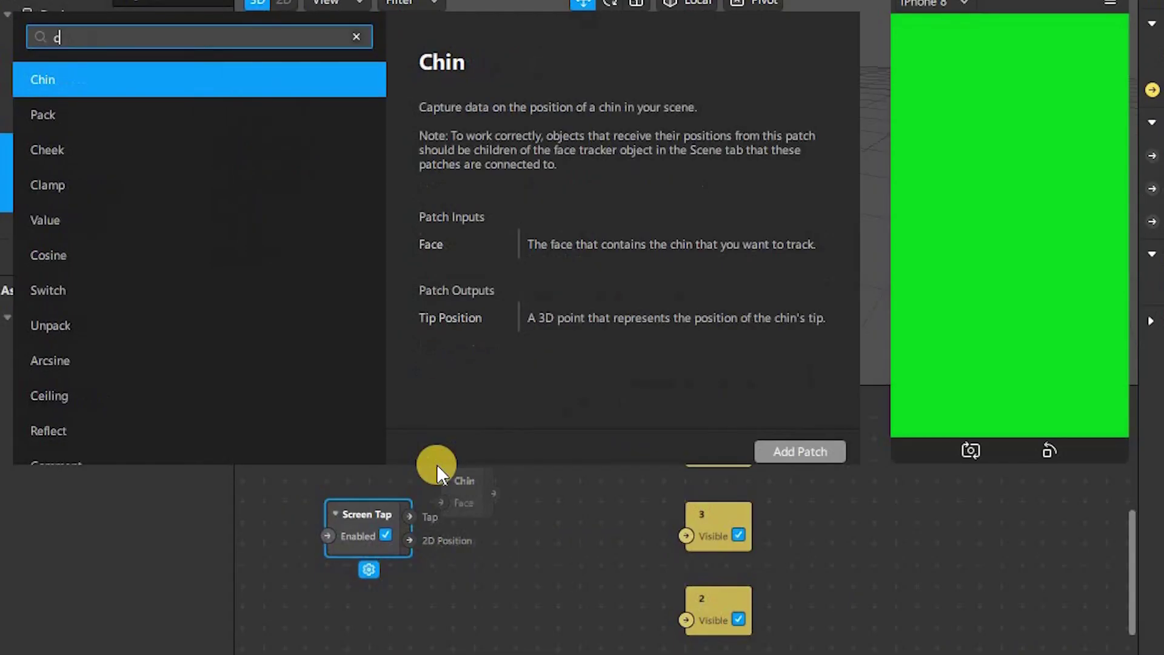
pyautogui.write('ounter')
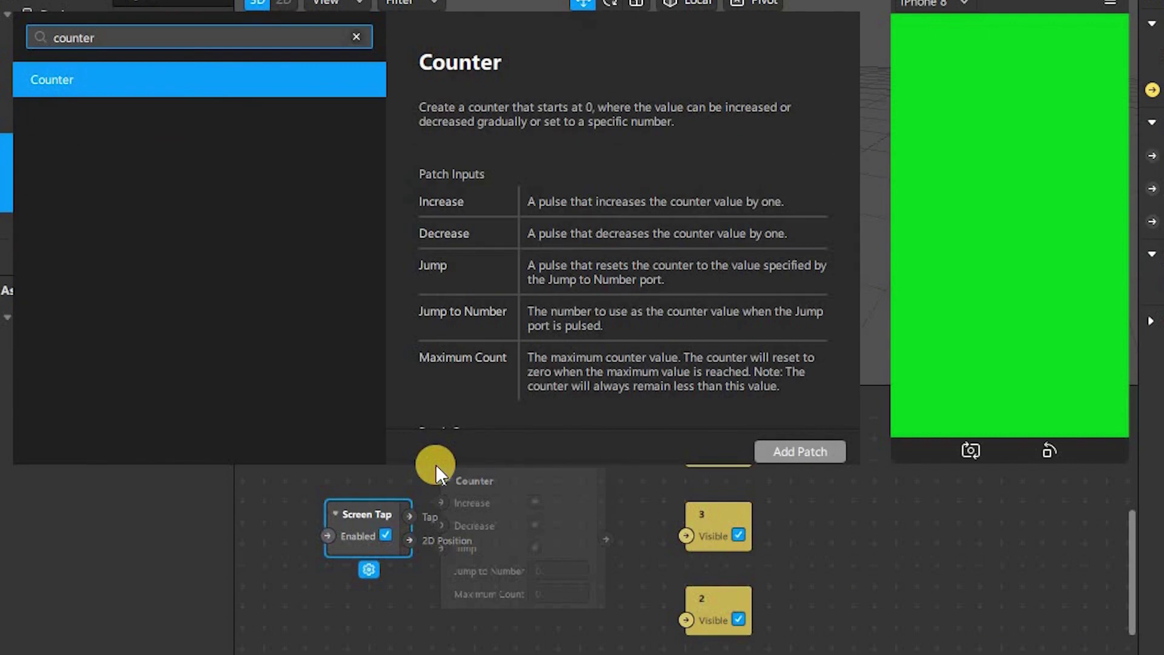
pyautogui.click(165, 86)
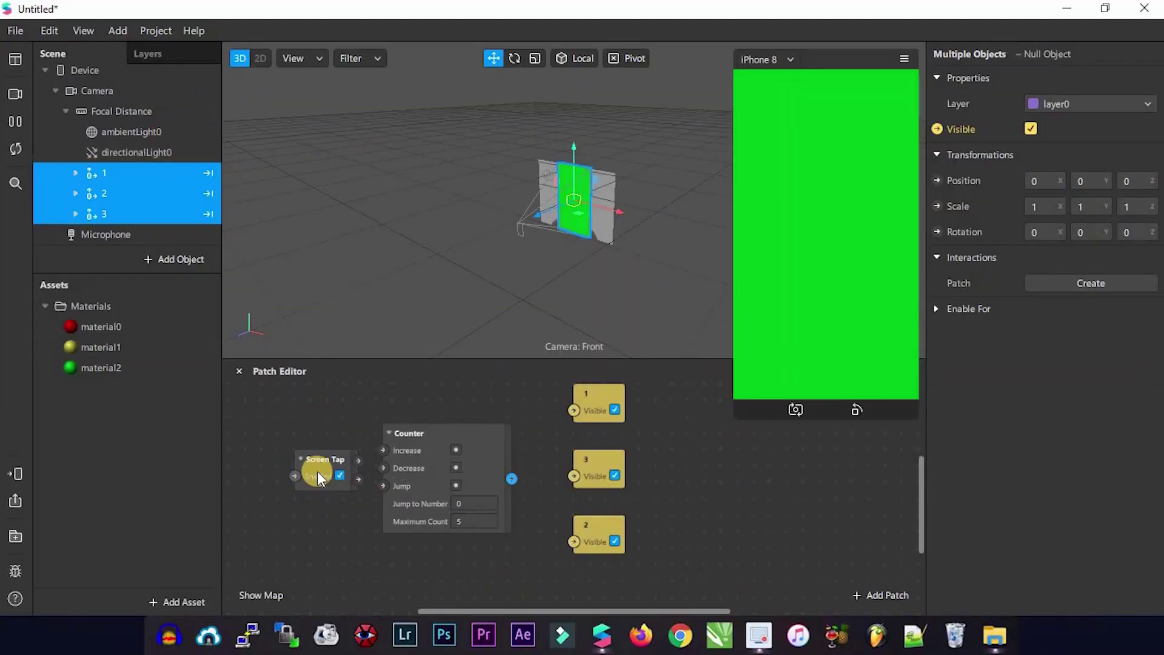
# Rearrange the Screen Tap, Counter and three Visible patches to leave a wide gap after the Counter
pyautogui.moveTo(318, 471); pyautogui.dragTo(268, 468)
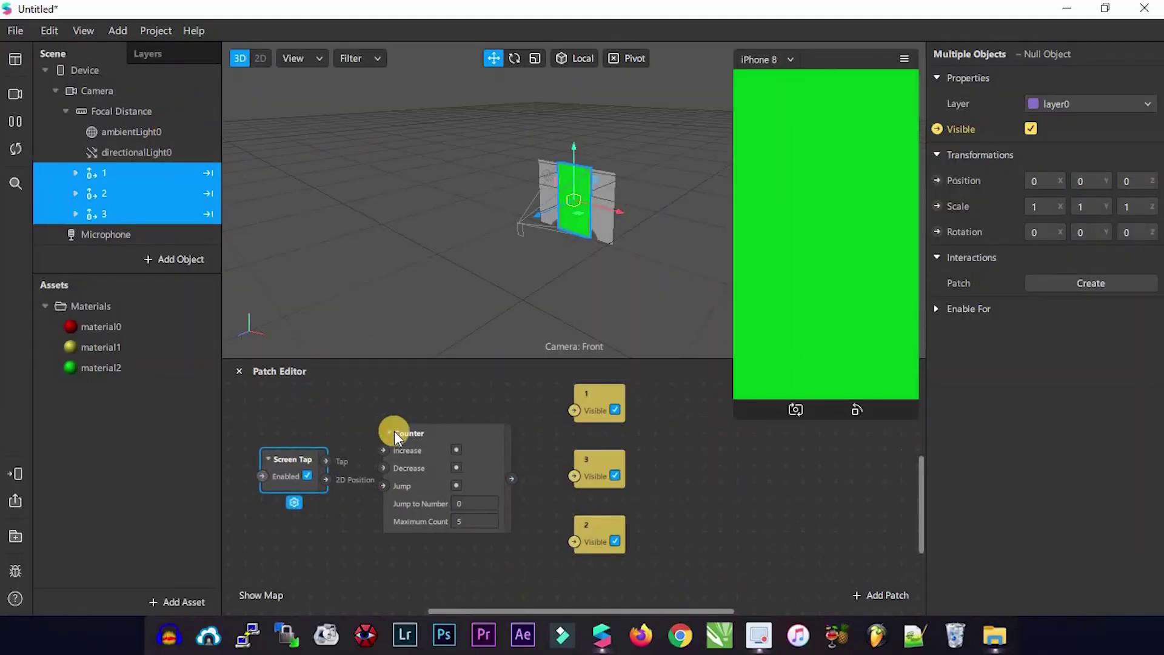
pyautogui.click(421, 423)
pyautogui.moveTo(398, 428); pyautogui.dragTo(376, 438)
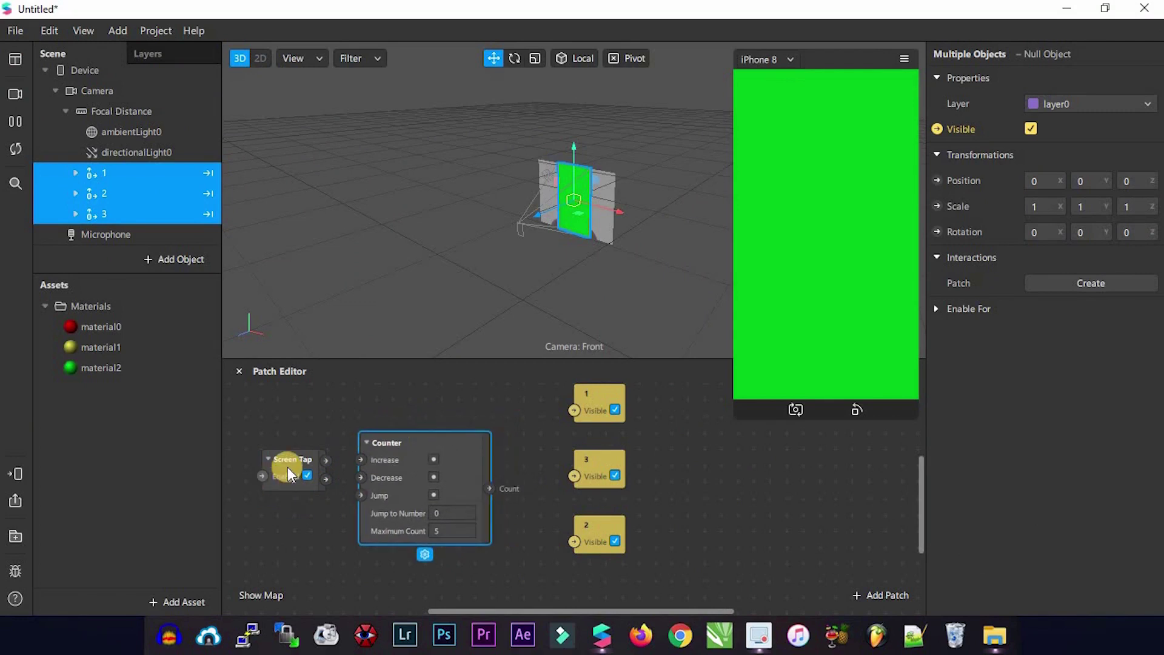
pyautogui.moveTo(282, 466); pyautogui.dragTo(242, 471)
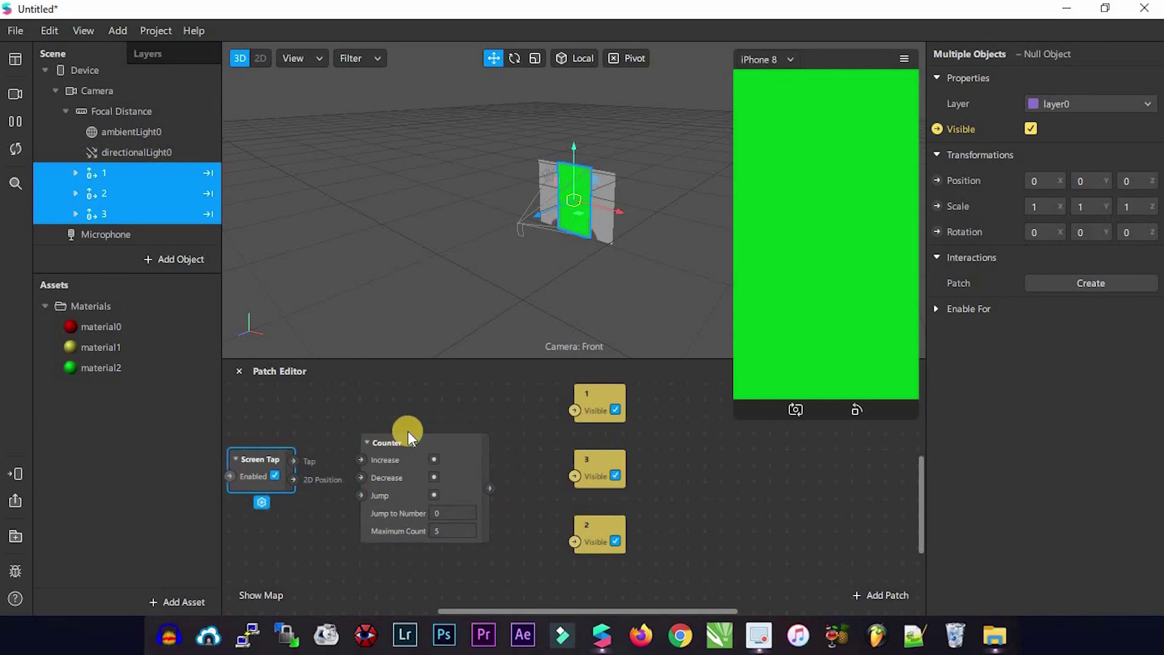
pyautogui.moveTo(410, 442); pyautogui.dragTo(402, 418)
pyautogui.moveTo(617, 395); pyautogui.dragTo(663, 395)
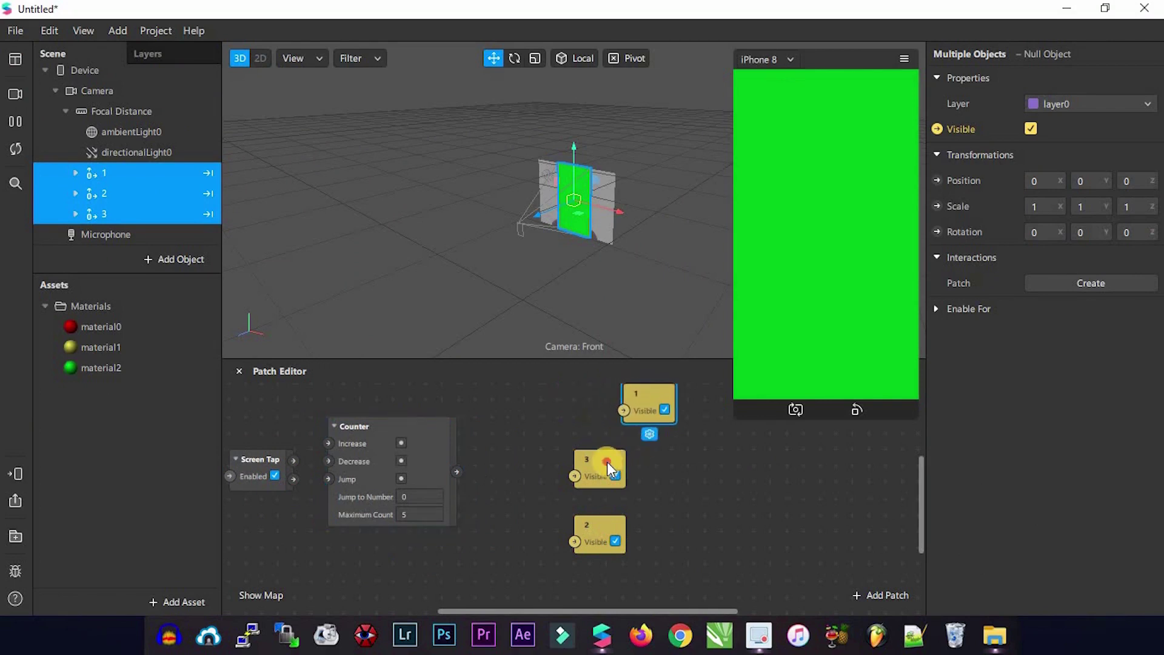
pyautogui.moveTo(606, 461); pyautogui.dragTo(667, 463)
pyautogui.moveTo(607, 522); pyautogui.dragTo(667, 529)
# Add an Equals Exactly patch level with the Visible patch of object 1, spacing the other Visible patches around it
pyautogui.doubleClick(505, 432)
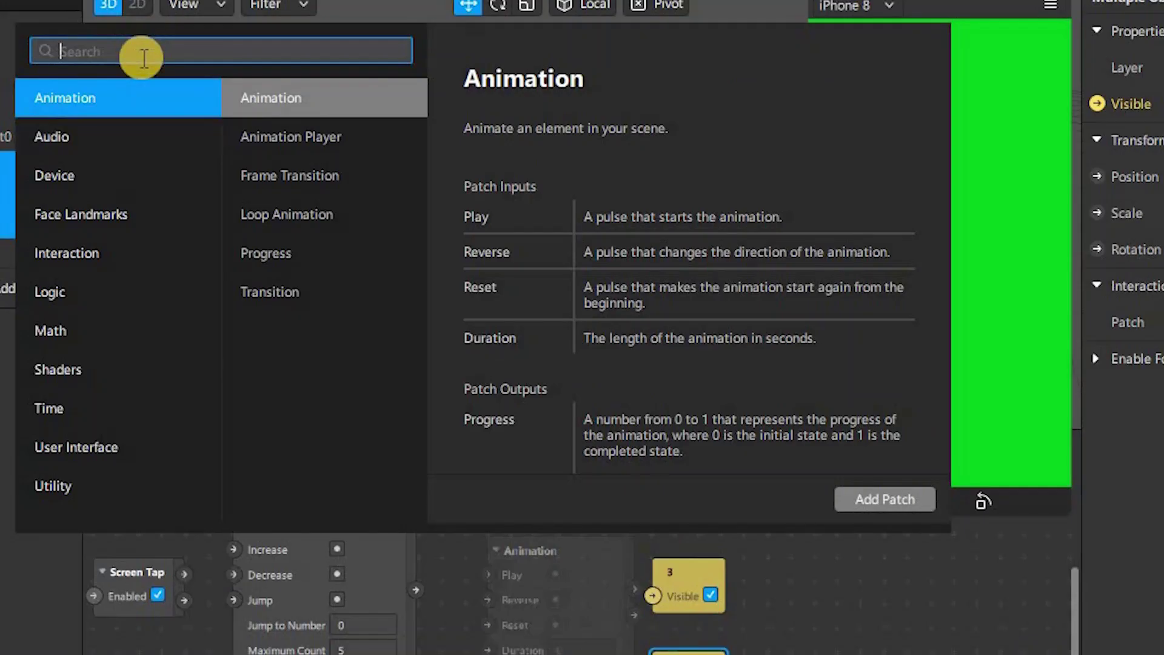
pyautogui.write('eq')
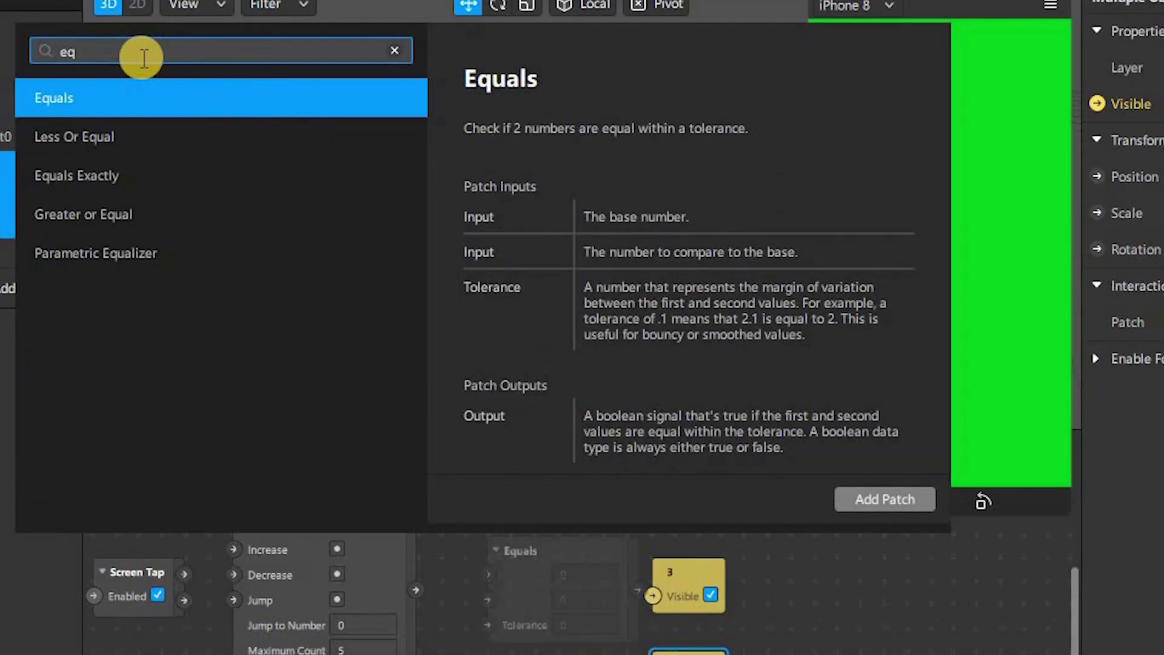
pyautogui.click(107, 169)
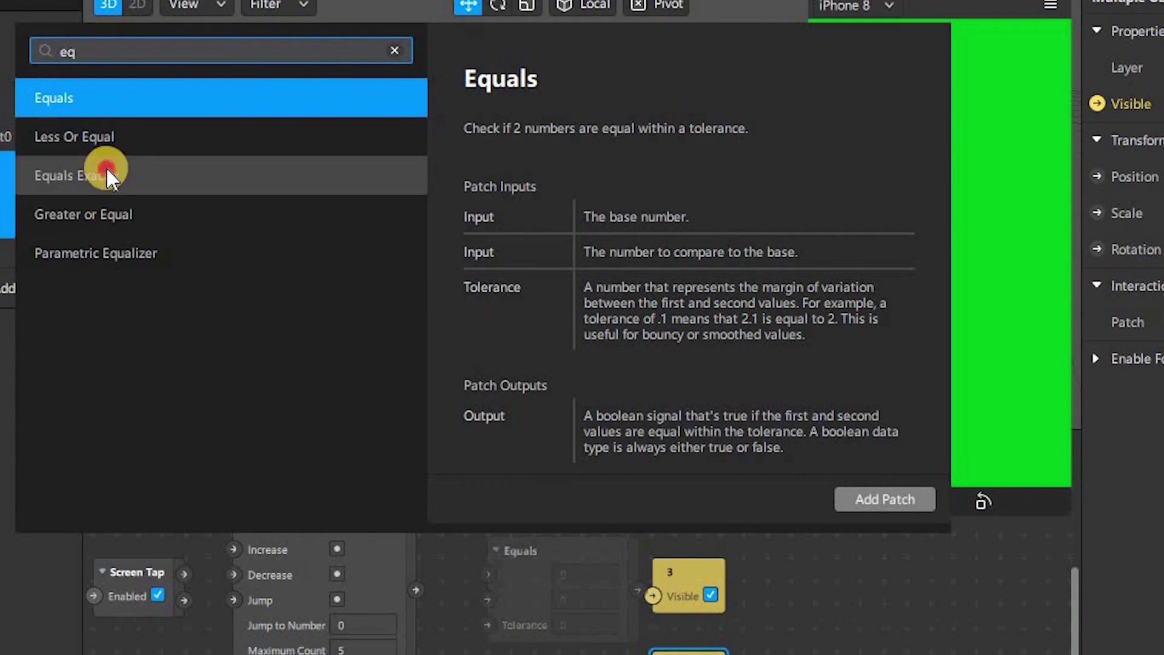
pyautogui.click(107, 168)
pyautogui.moveTo(542, 549); pyautogui.dragTo(544, 476)
pyautogui.moveTo(698, 482)
pyautogui.mouseDown()
pyautogui.moveTo(755, 502)
pyautogui.moveTo(707, 485)
pyautogui.mouseUp()
pyautogui.moveTo(693, 544); pyautogui.dragTo(725, 561)
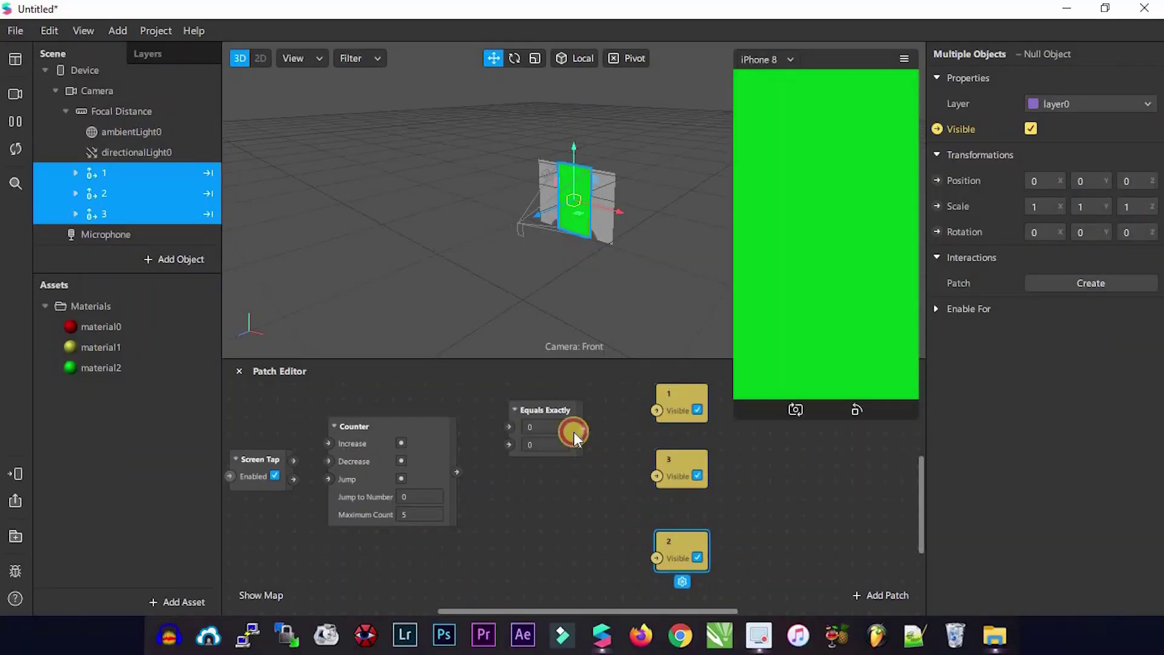
pyautogui.moveTo(545, 408); pyautogui.dragTo(549, 391)
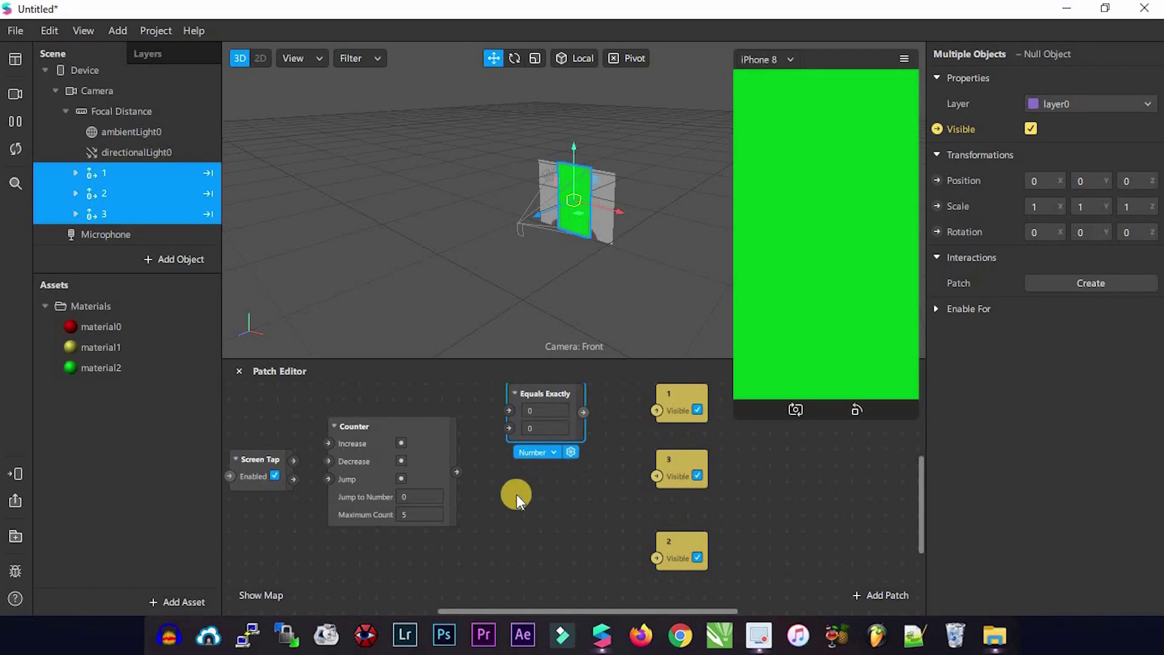
# Add a second Equals Exactly patch and place it directly below the first one
pyautogui.doubleClick(517, 494)
pyautogui.write('eq')
pyautogui.press('Down')
pyautogui.press('Down')
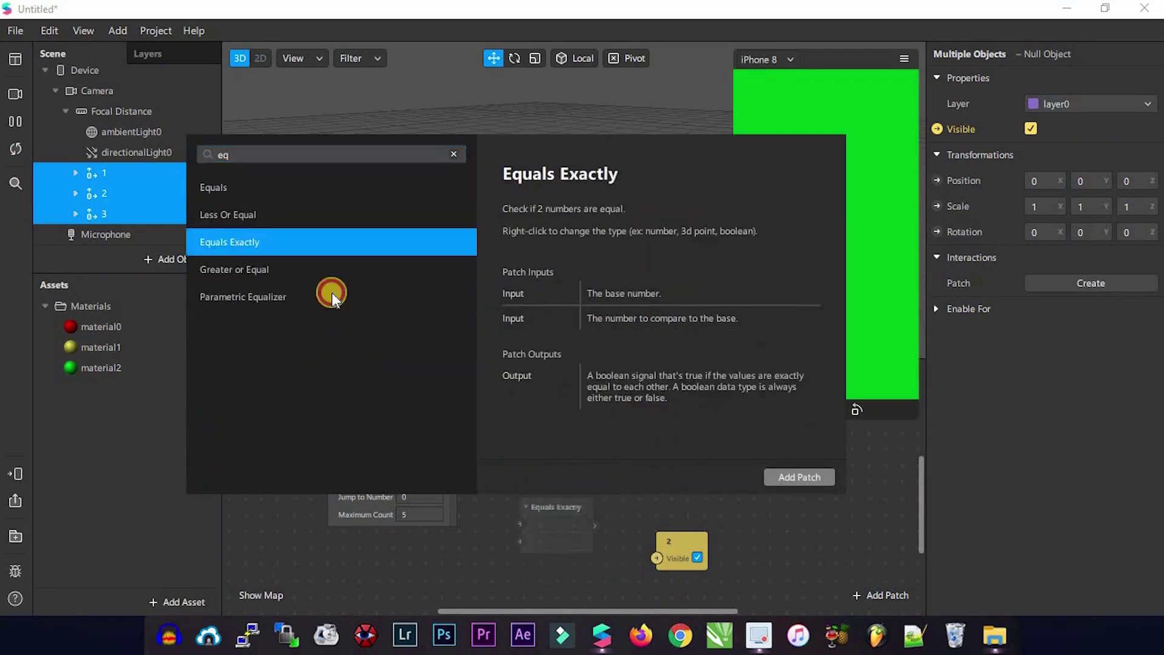
pyautogui.press('Return')
pyautogui.moveTo(556, 507); pyautogui.dragTo(547, 466)
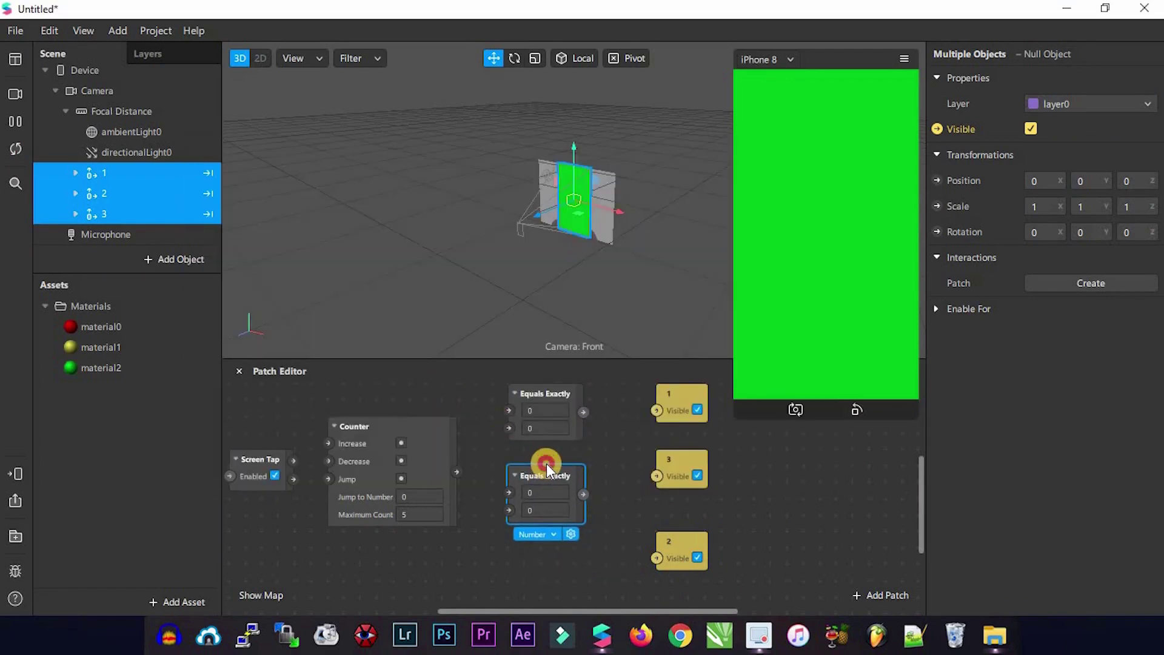
# Add a third Equals Exactly patch and align it beneath the other two
pyautogui.doubleClick(617, 540)
pyautogui.write('eq')
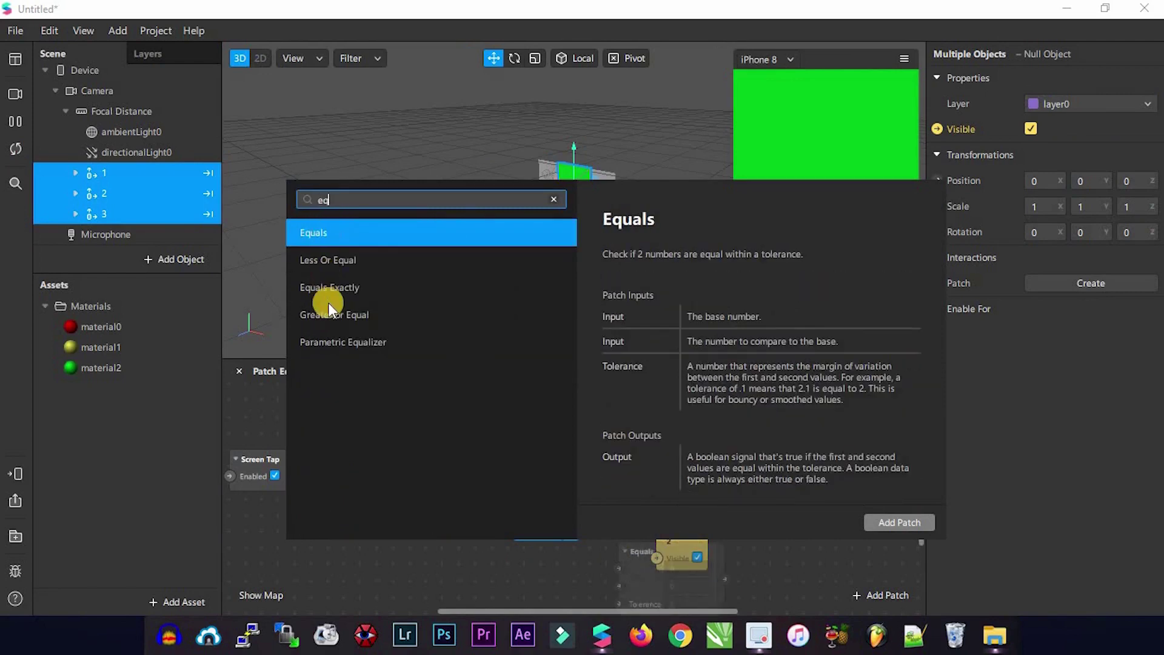
pyautogui.doubleClick(319, 290)
pyautogui.moveTo(646, 559); pyautogui.dragTo(524, 568)
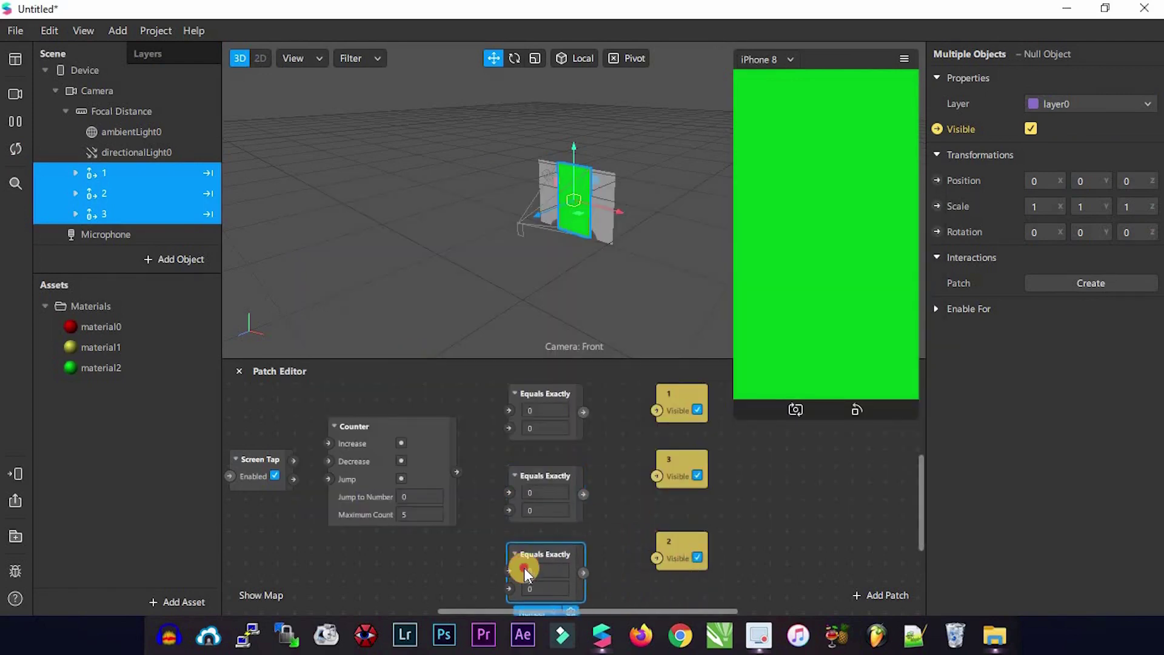
# Set the Counter's Maximum Count to 3 and connect the Screen Tap's Tap output to its Increase input
pyautogui.click(417, 514)
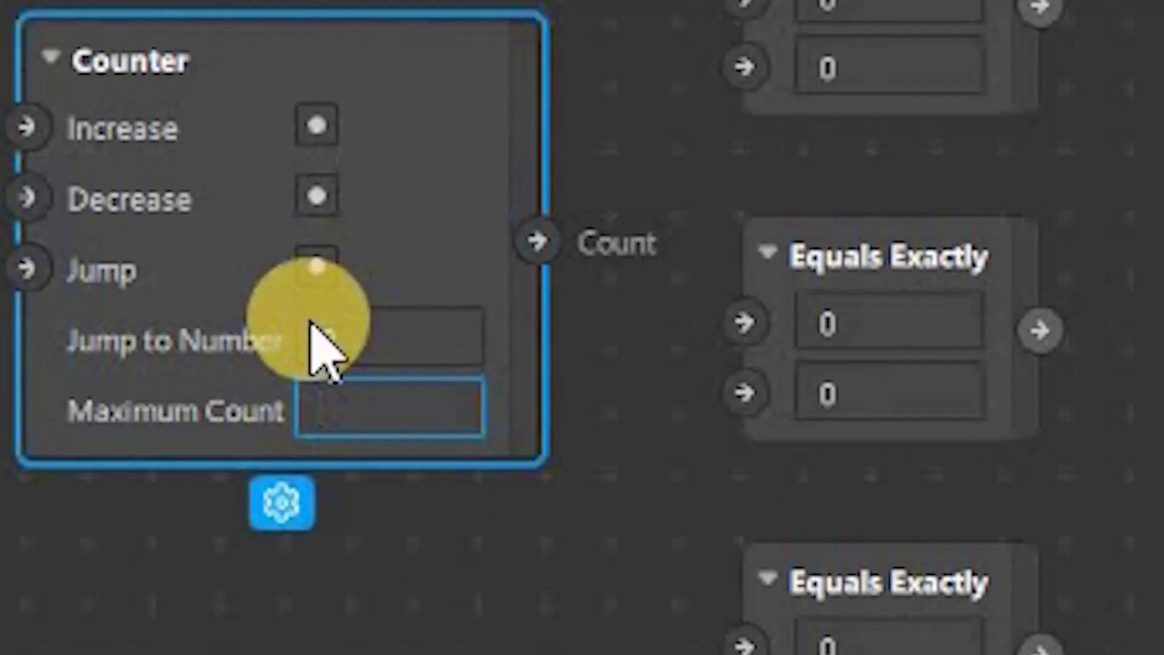
pyautogui.write('3')
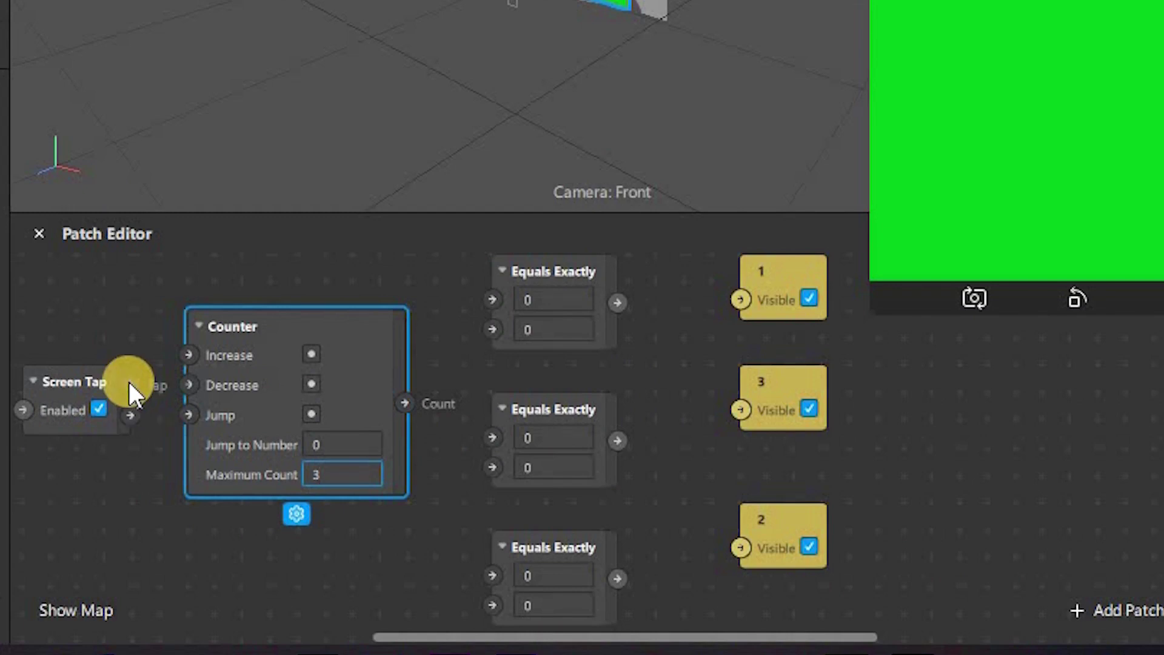
pyautogui.moveTo(130, 383); pyautogui.dragTo(194, 352)
pyautogui.scroll(-1, 194, 353)
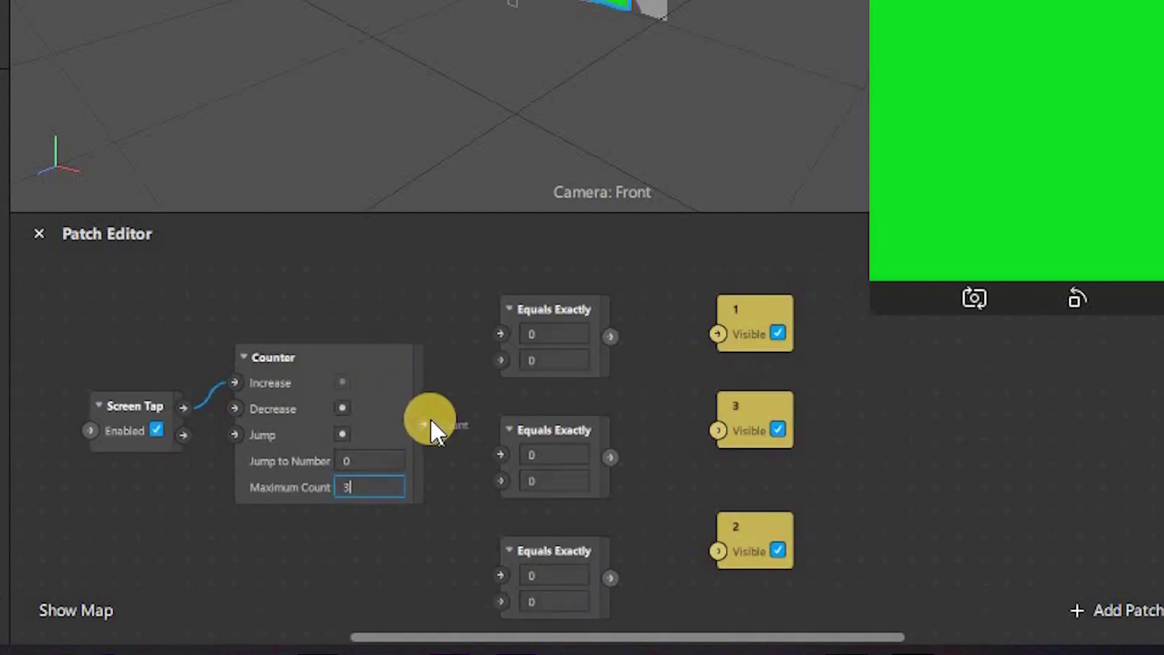
# Connect the Counter's Count output to the first input of each of the three Equals Exactly patches
pyautogui.moveTo(432, 421); pyautogui.dragTo(500, 334)
pyautogui.moveTo(427, 420); pyautogui.dragTo(503, 452)
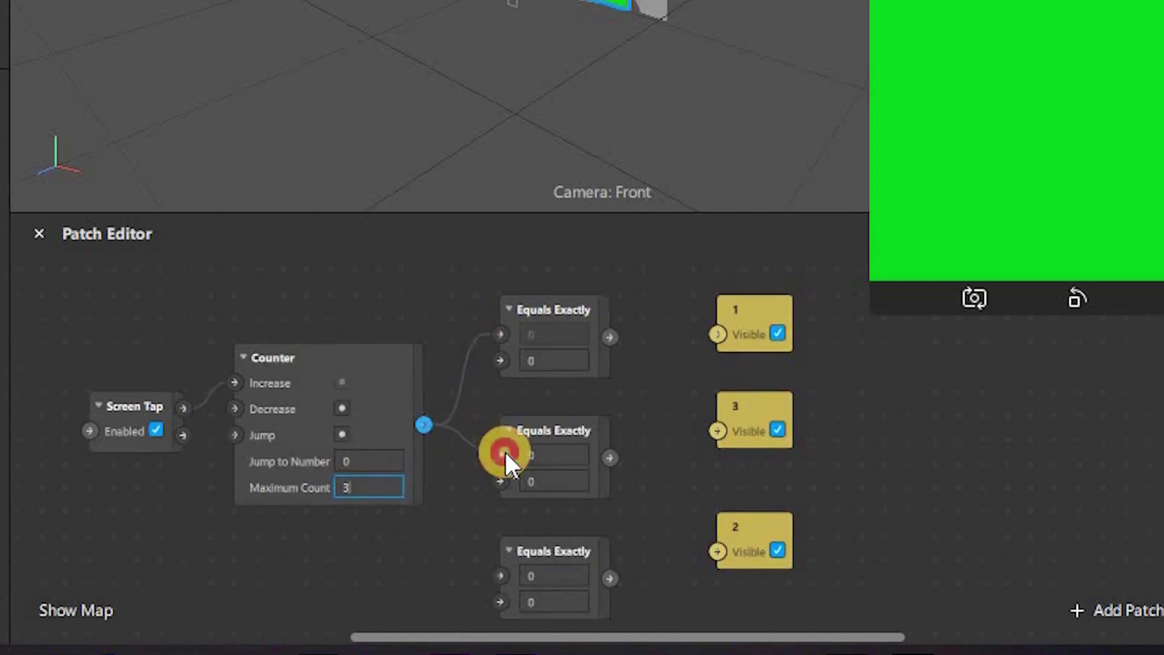
pyautogui.moveTo(425, 423); pyautogui.dragTo(503, 583)
# Connect the upper, middle and lower Equals Exactly outputs to the Visible inputs of objects 1, 3 and 2 respectively
pyautogui.moveTo(610, 337); pyautogui.dragTo(718, 335)
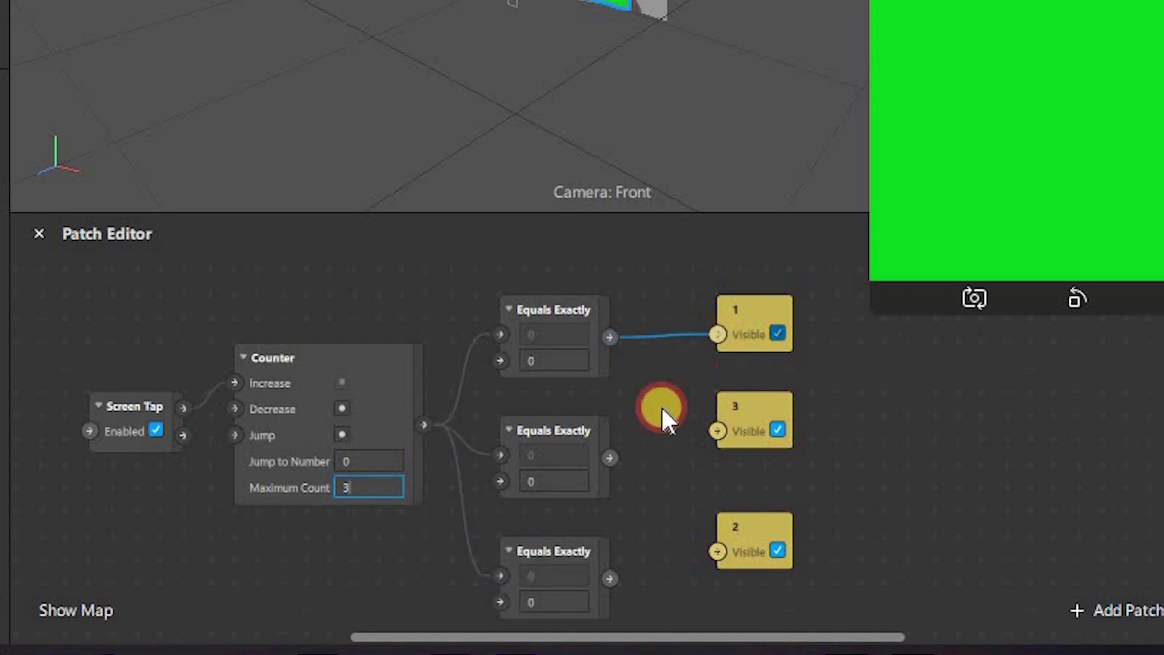
pyautogui.click(598, 460)
pyautogui.moveTo(610, 460); pyautogui.dragTo(718, 429)
pyautogui.moveTo(632, 568); pyautogui.dragTo(717, 551)
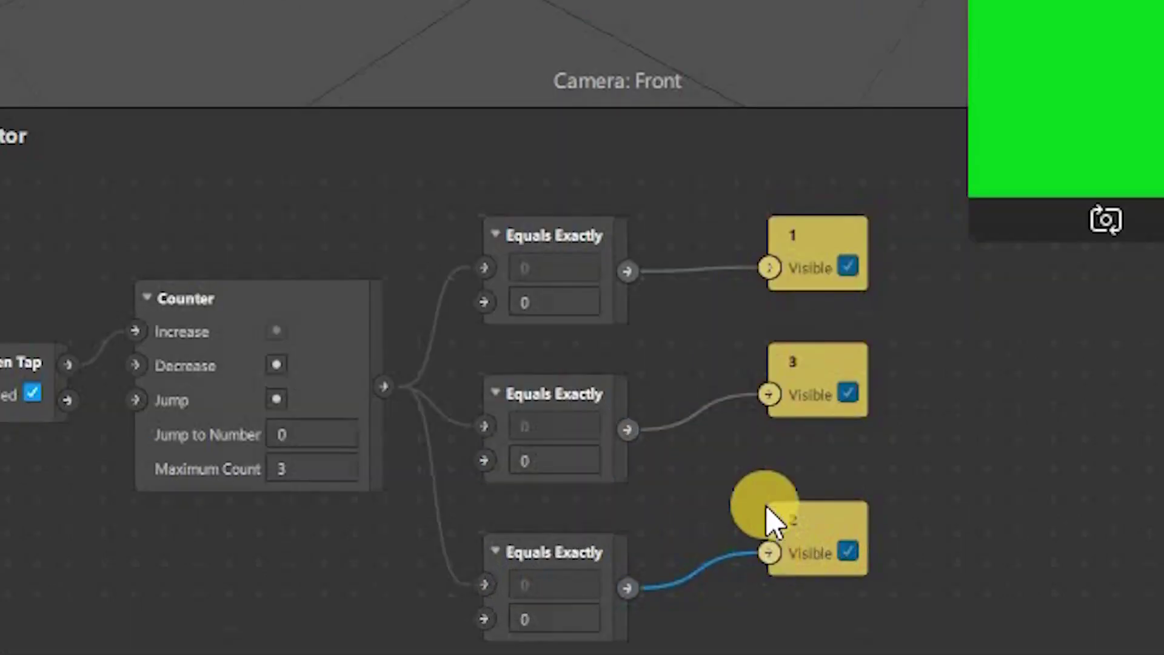
# Set the second value of the Equals Exactly patch feeding object 1 to 1
pyautogui.click(572, 305)
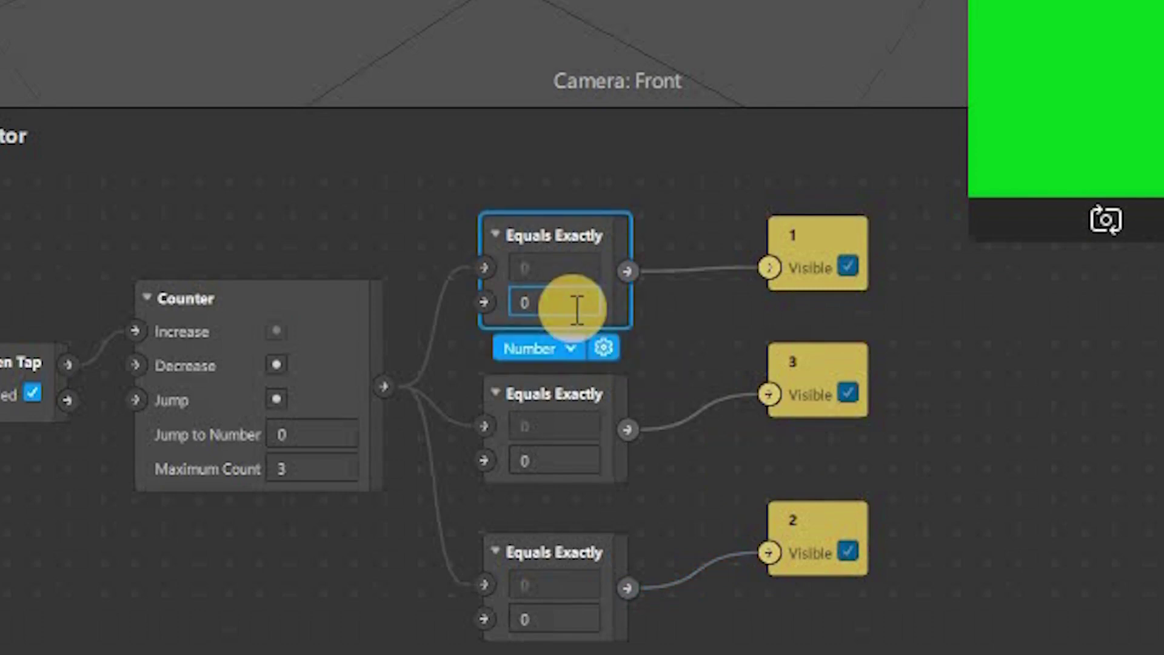
pyautogui.press('BackSpace')
pyautogui.write('1')
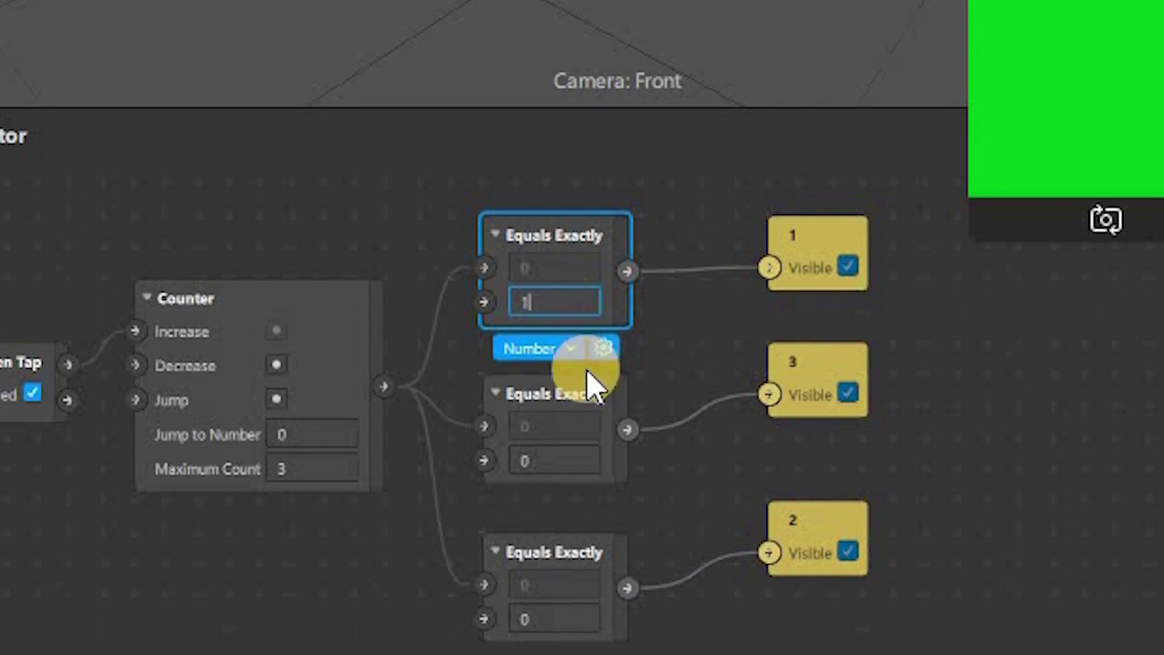
# Set the second value of the Equals Exactly patch feeding object 3 to 2
pyautogui.click(559, 459)
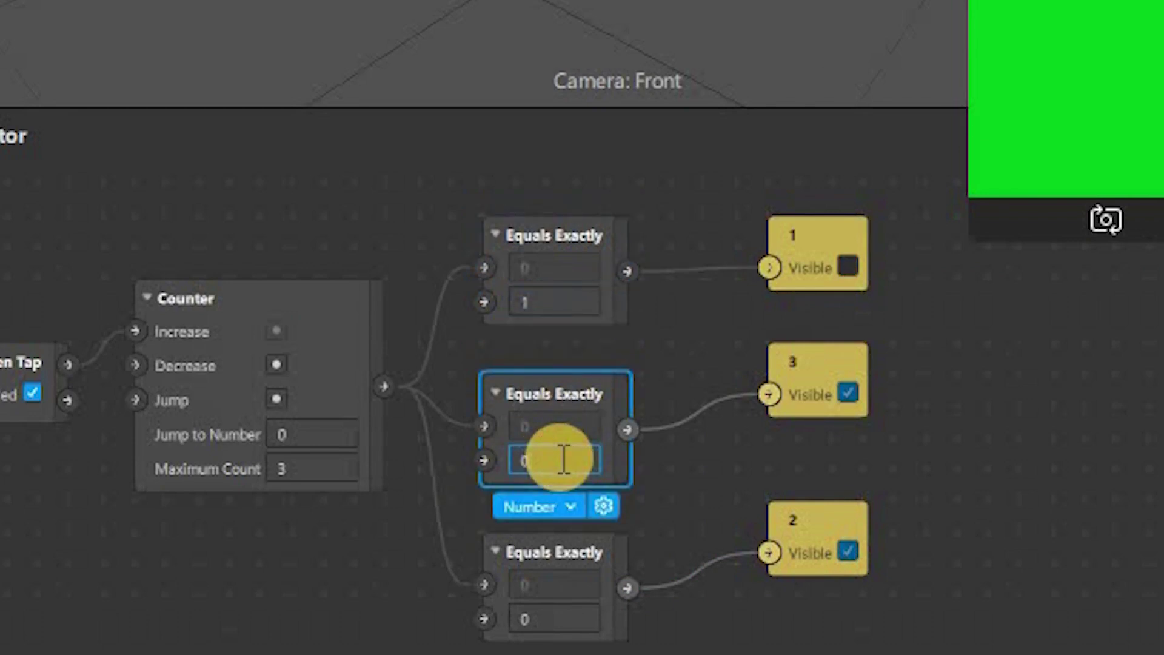
pyautogui.press('BackSpace')
pyautogui.write('2')
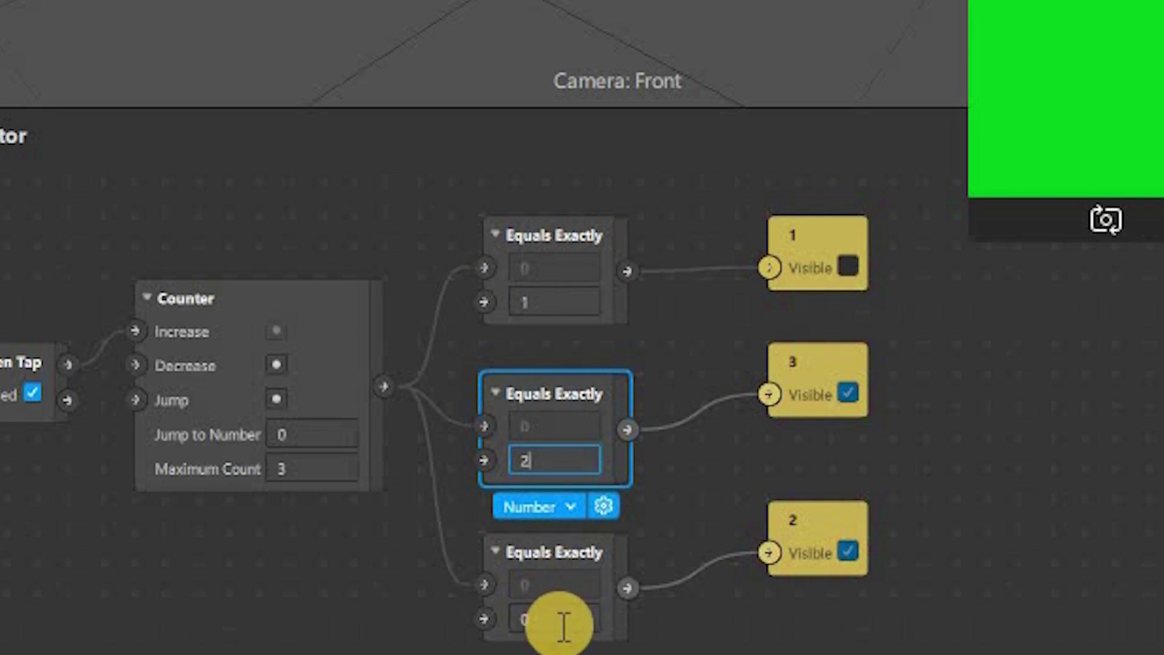
pyautogui.click(946, 387)
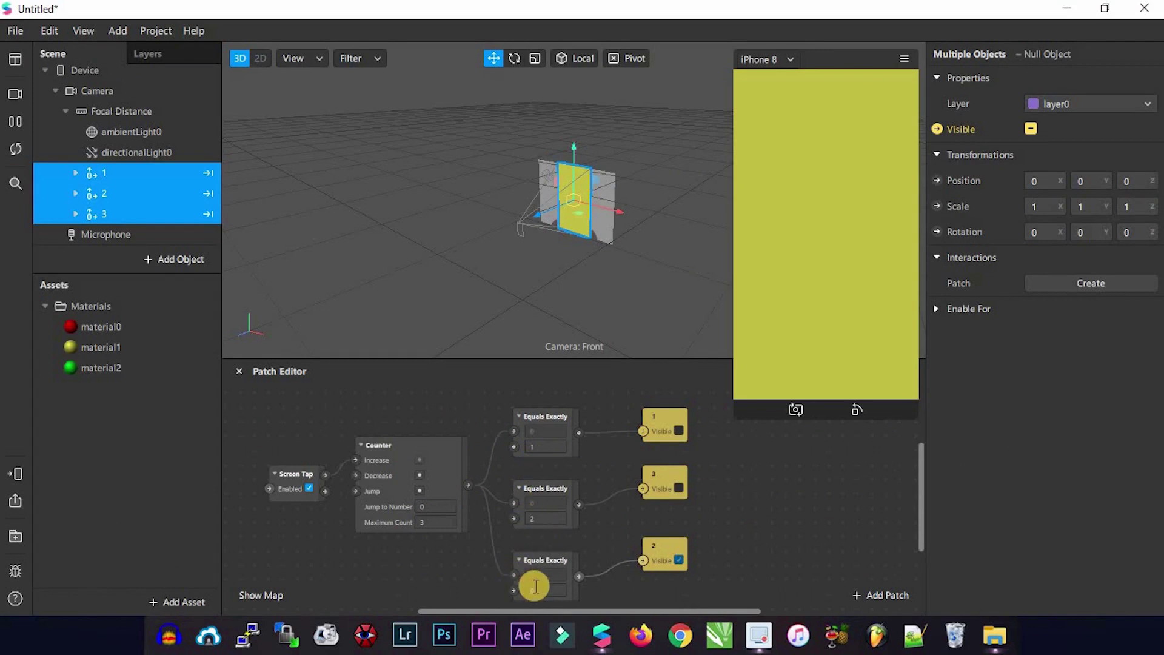
# Simulate repeated screen taps in the device preview to test the switching between the coloured objects
pyautogui.click(905, 60)
pyautogui.click(962, 90)
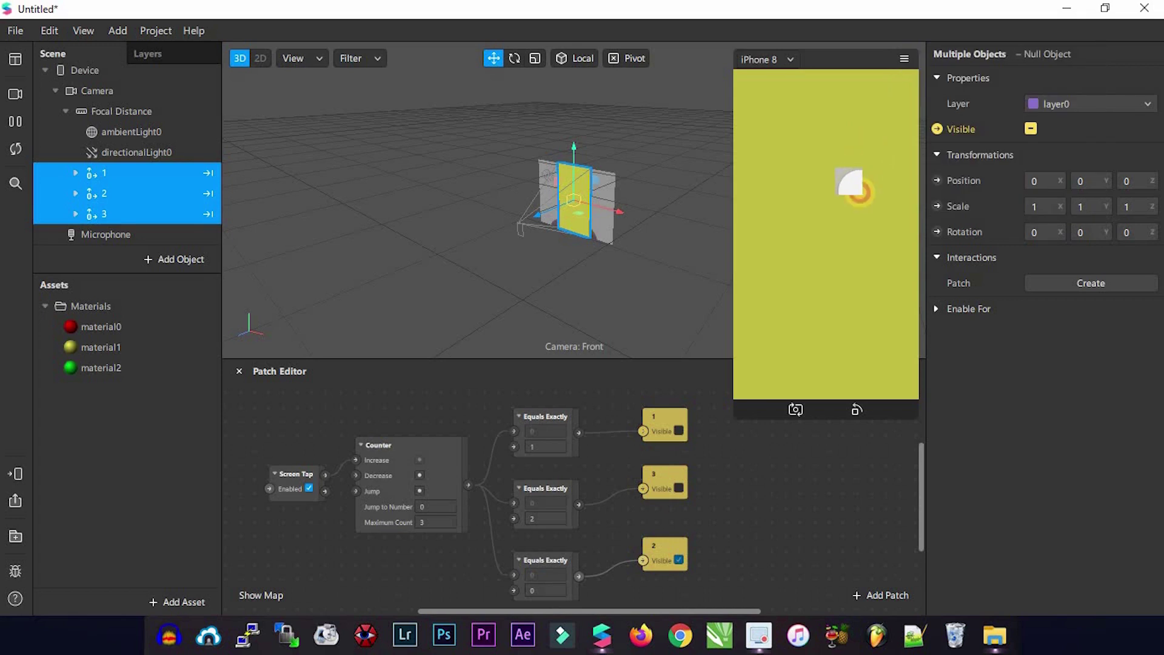
pyautogui.click(852, 185)
pyautogui.click(852, 185)
pyautogui.click(851, 184)
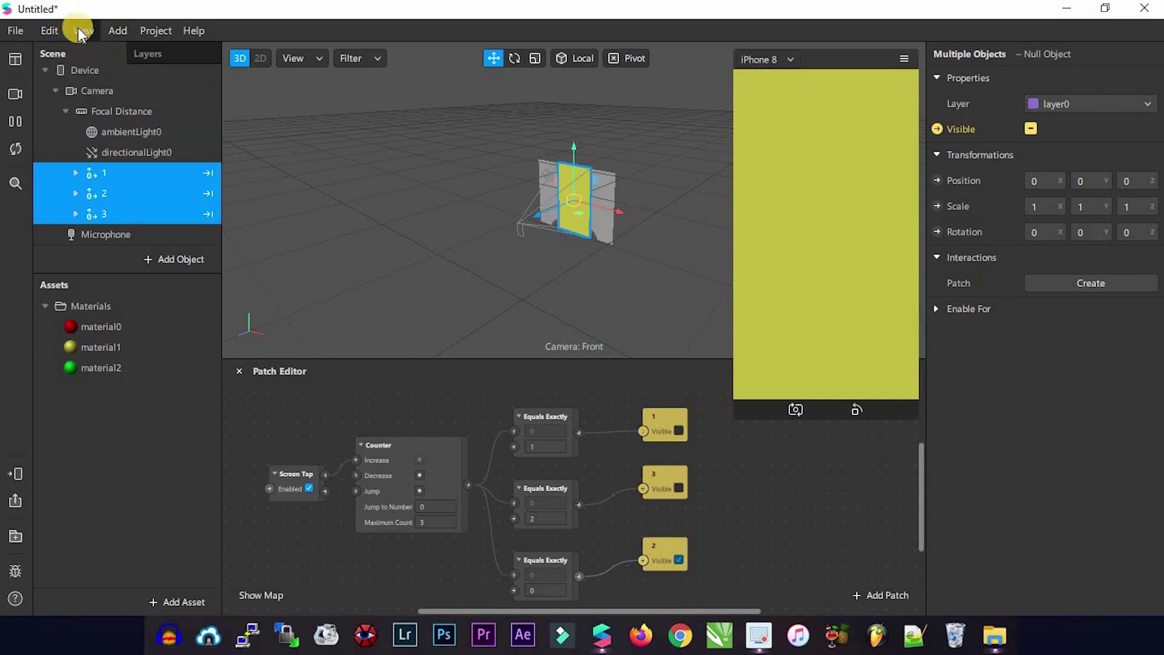
# Add the Instructions capability to the project in its properties
pyautogui.click(150, 33)
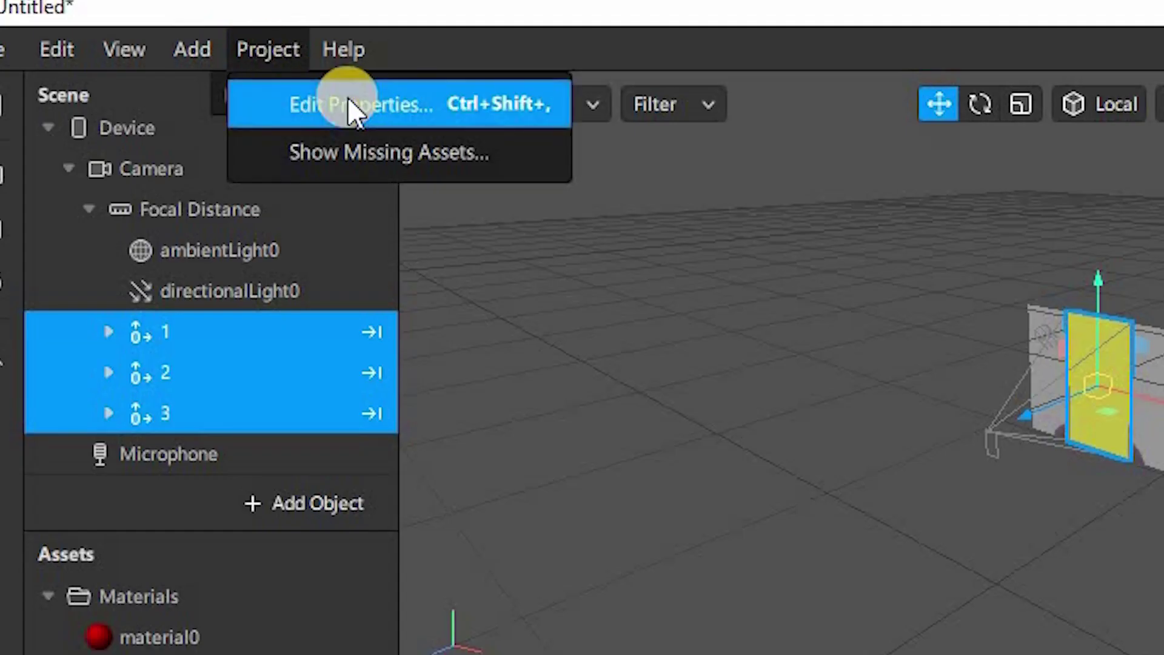
pyautogui.click(196, 55)
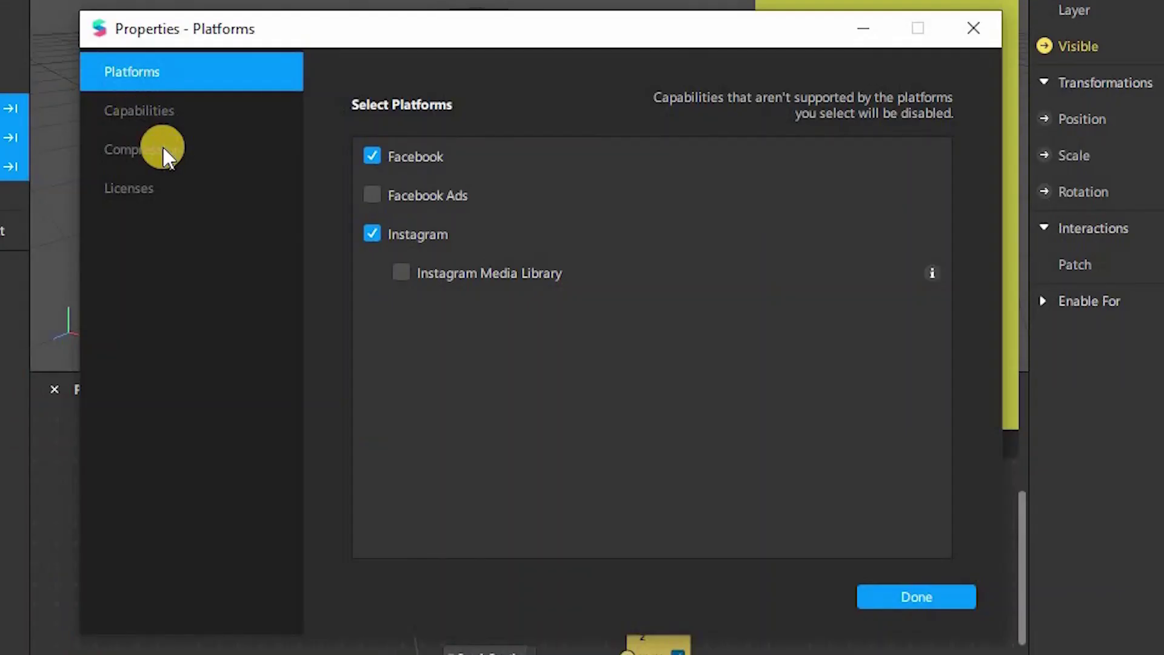
pyautogui.click(556, 388)
pyautogui.click(159, 111)
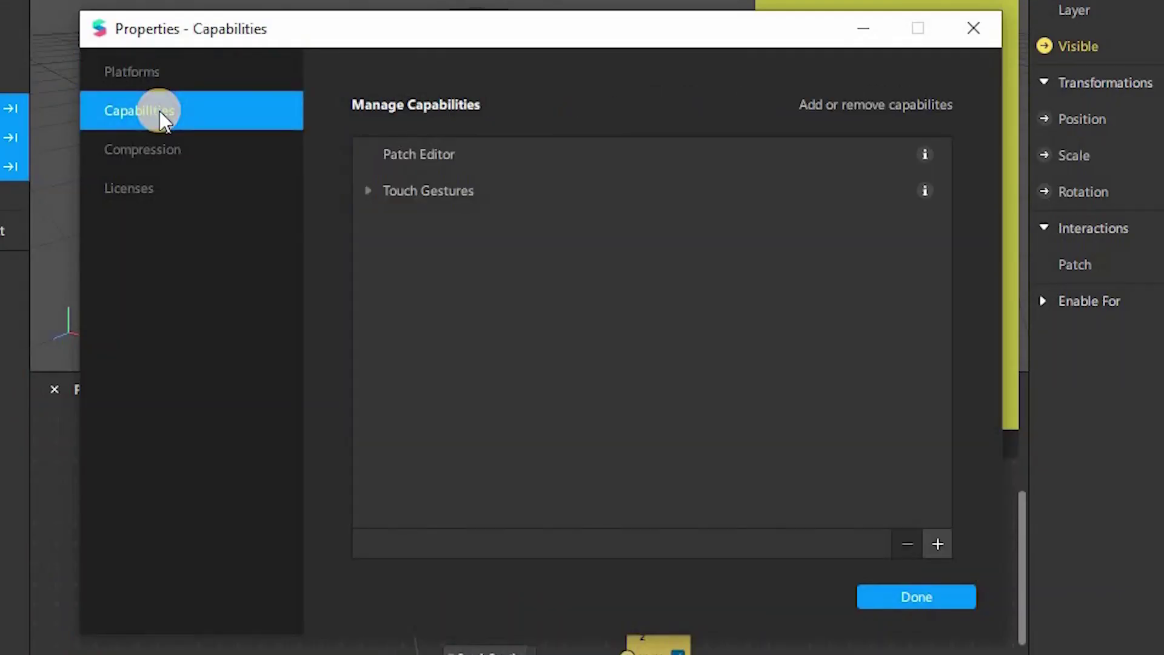
pyautogui.click(936, 543)
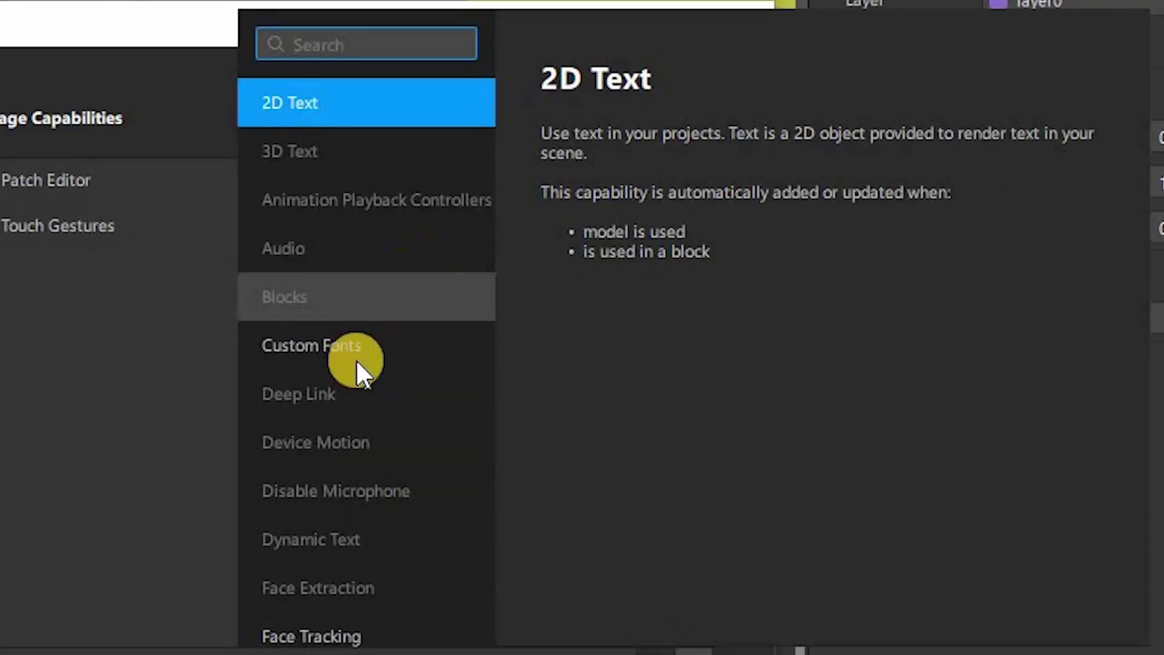
pyautogui.scroll(-5, 656, 336)
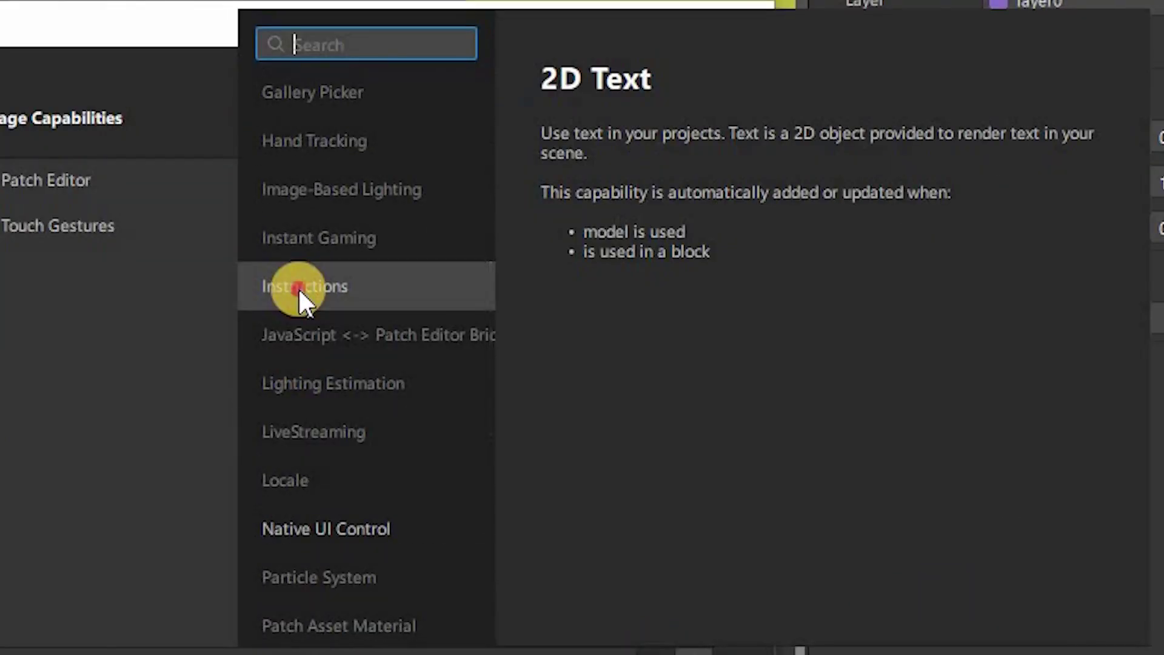
pyautogui.click(298, 287)
pyautogui.doubleClick(298, 287)
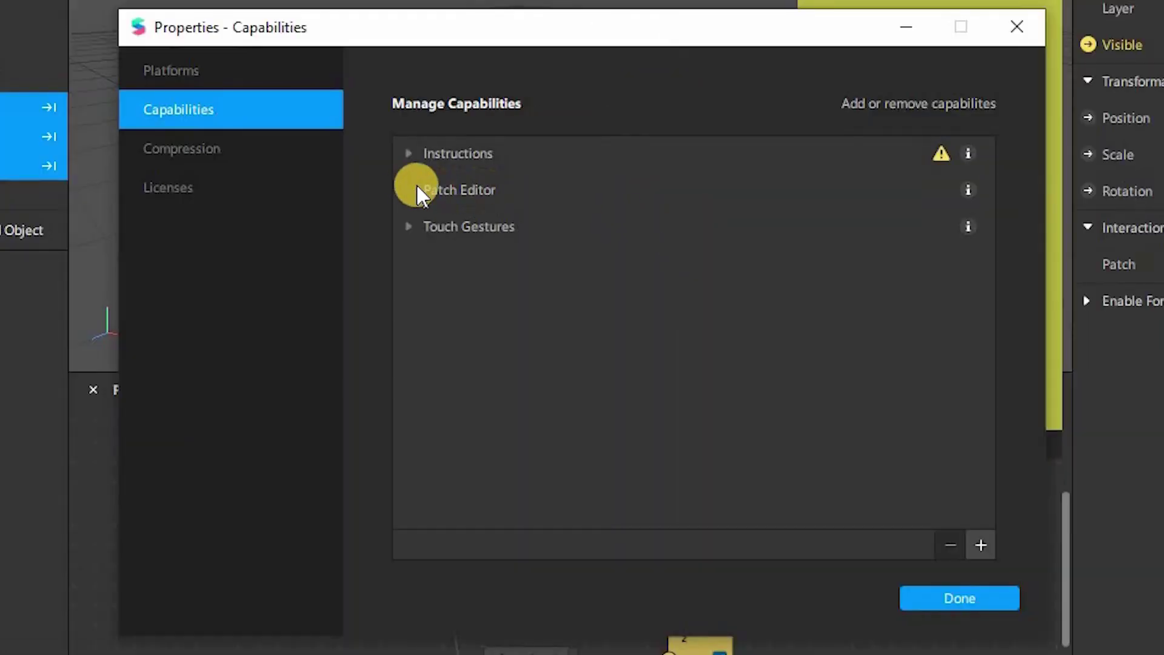
# Enable Custom Instructions within the Instructions capability and expand its options
pyautogui.click(408, 154)
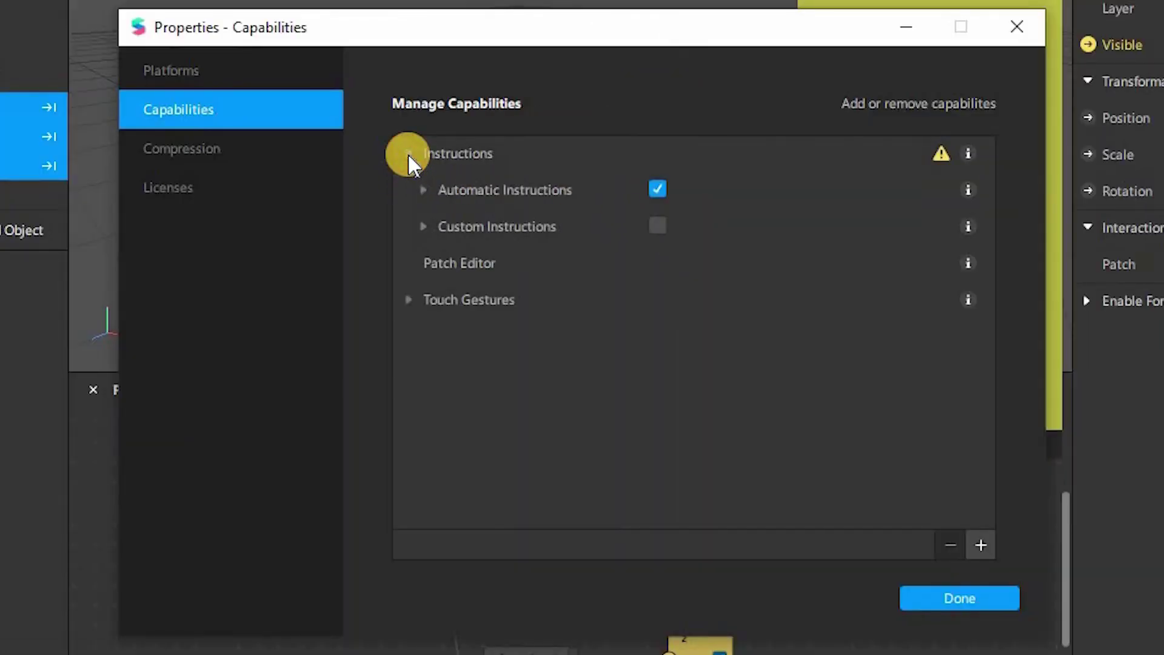
pyautogui.click(663, 225)
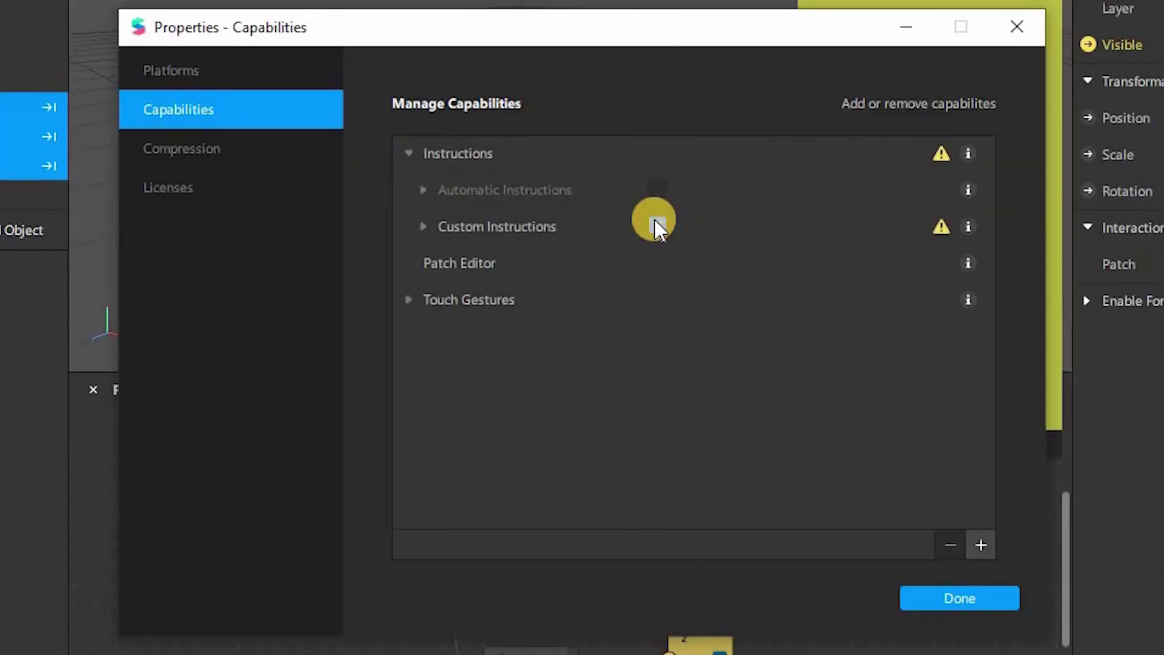
pyautogui.click(421, 226)
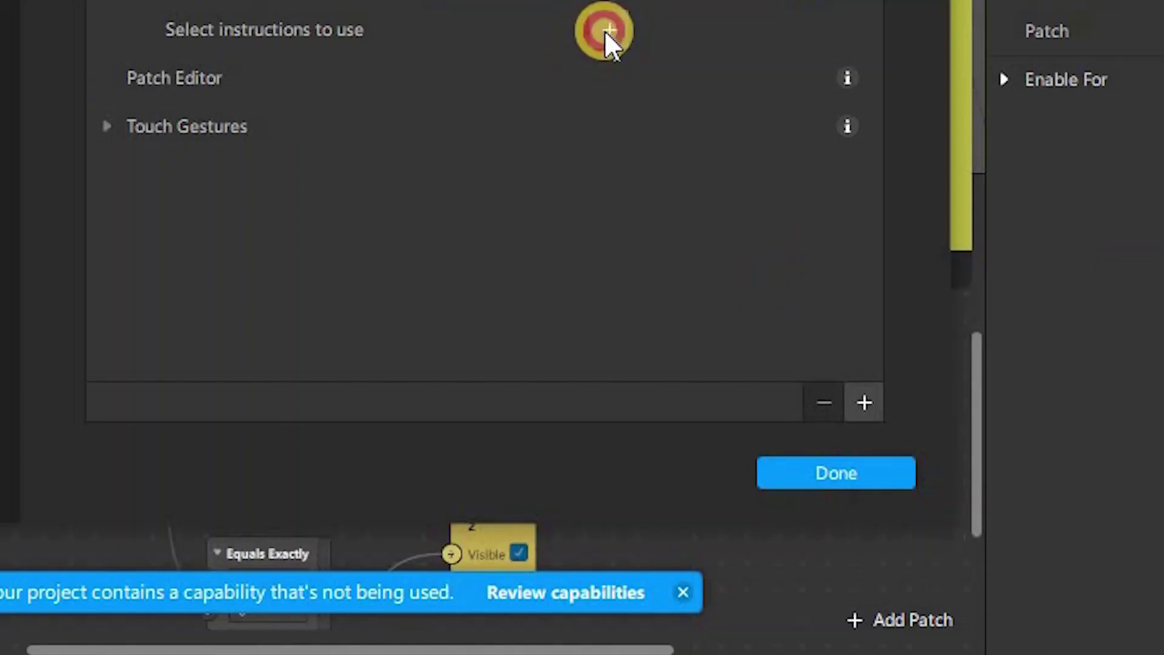
# Insert the "Tap to change" instruction into the custom instructions and close the project properties
pyautogui.click(605, 30)
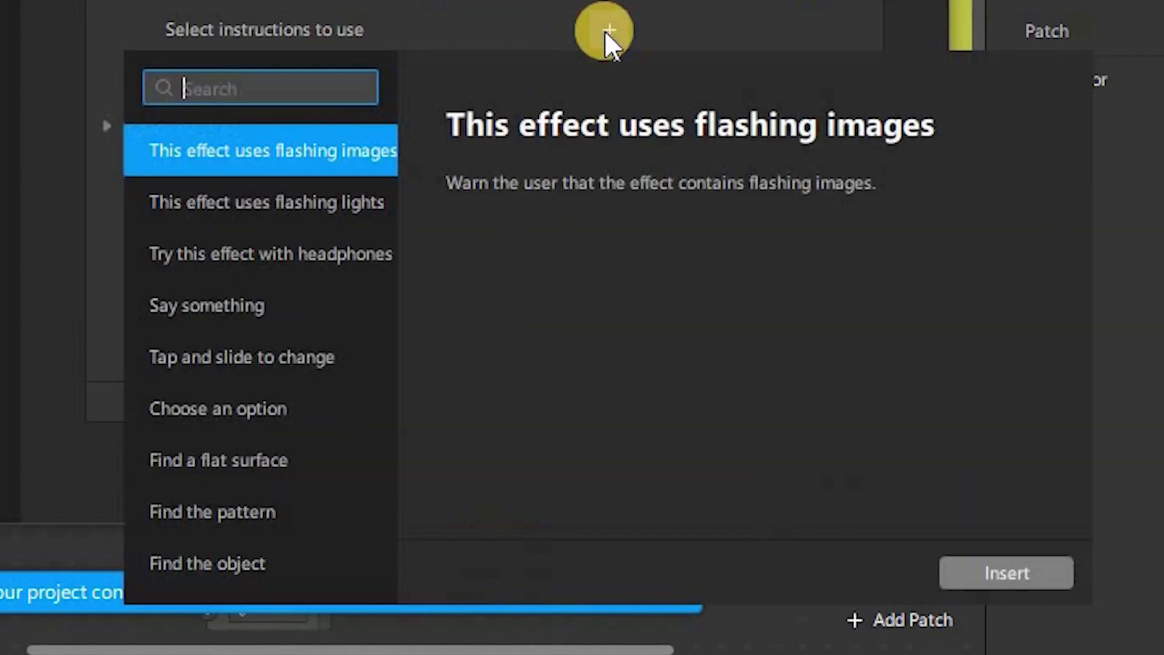
pyautogui.scroll(-3, 168, 285)
pyautogui.scroll(-20, 167, 285)
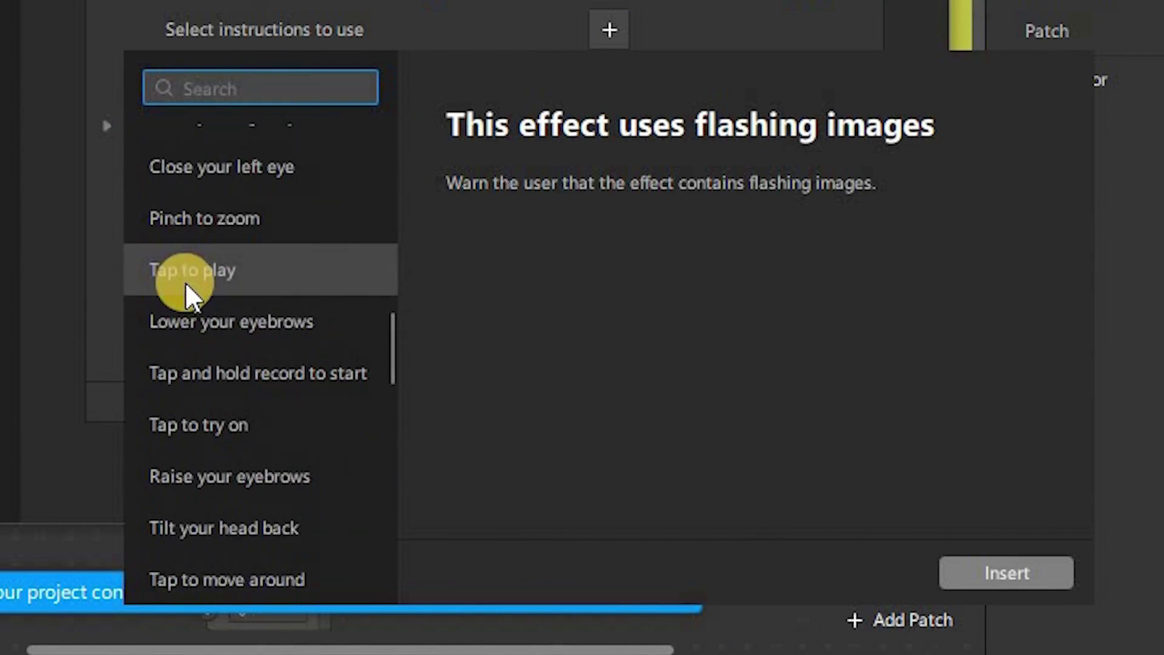
pyautogui.scroll(-3, 230, 278)
pyautogui.scroll(-1, 230, 276)
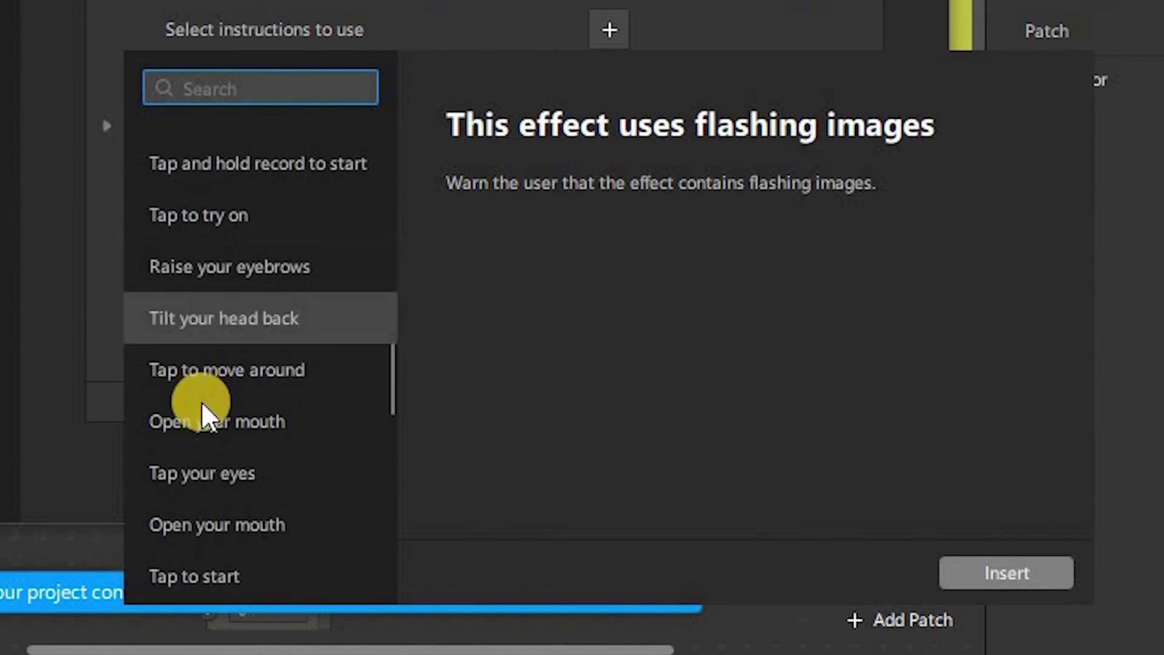
pyautogui.scroll(-4, 219, 495)
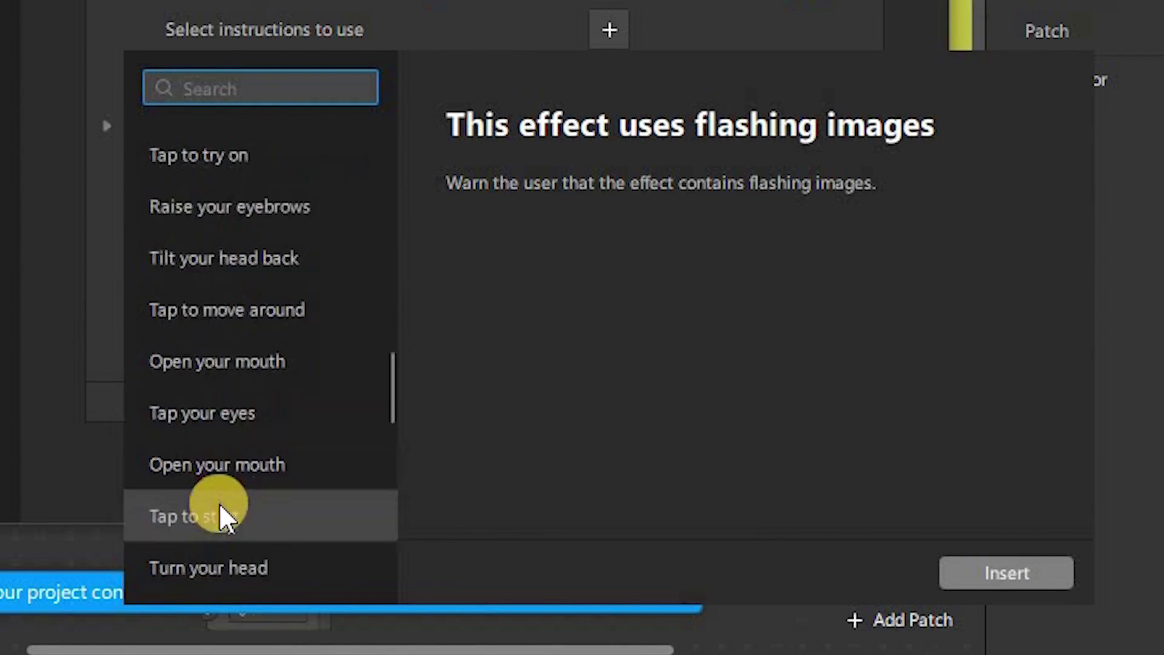
pyautogui.scroll(-4, 228, 493)
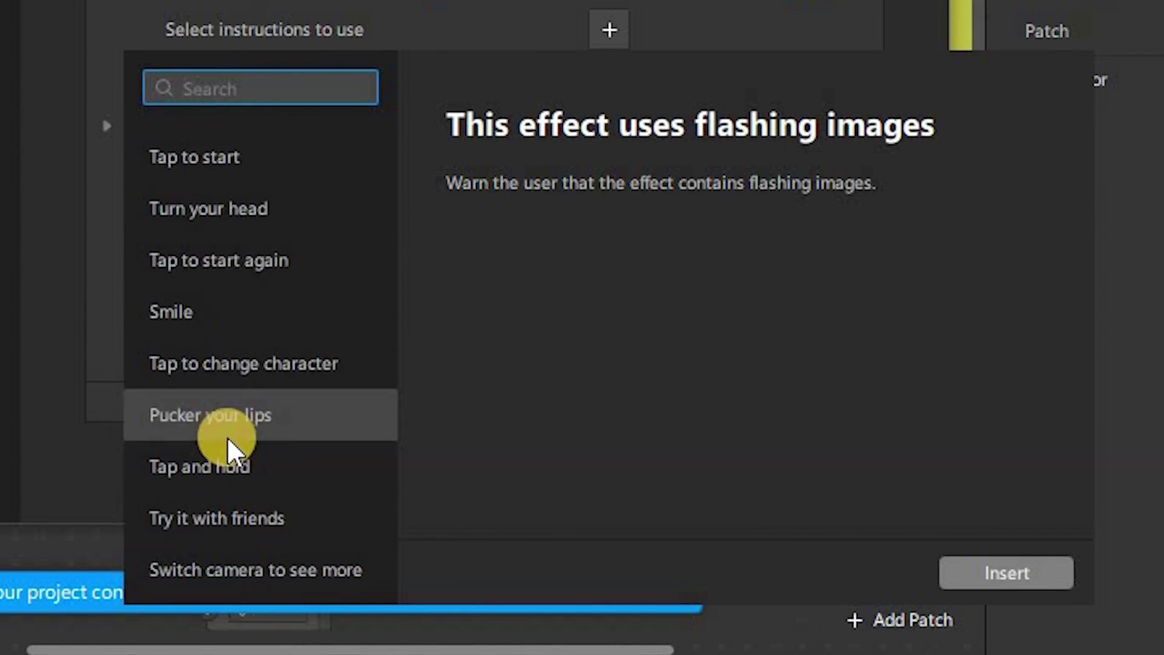
pyautogui.scroll(-7, 227, 436)
pyautogui.scroll(-5, 221, 432)
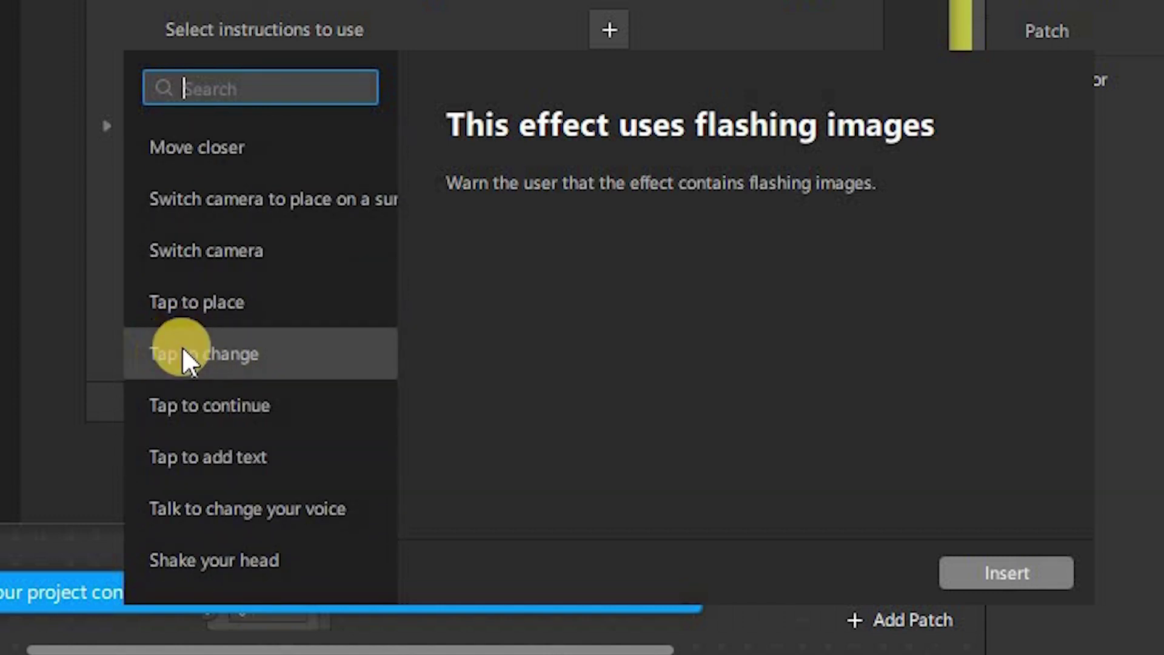
pyautogui.doubleClick(255, 350)
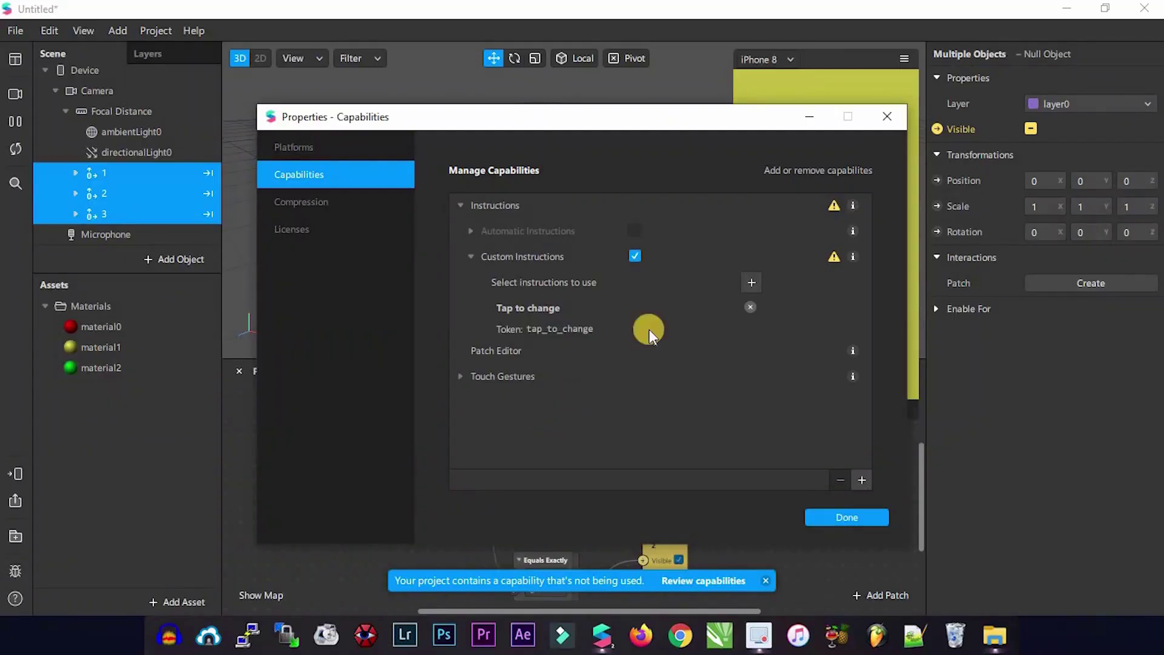
pyautogui.click(836, 473)
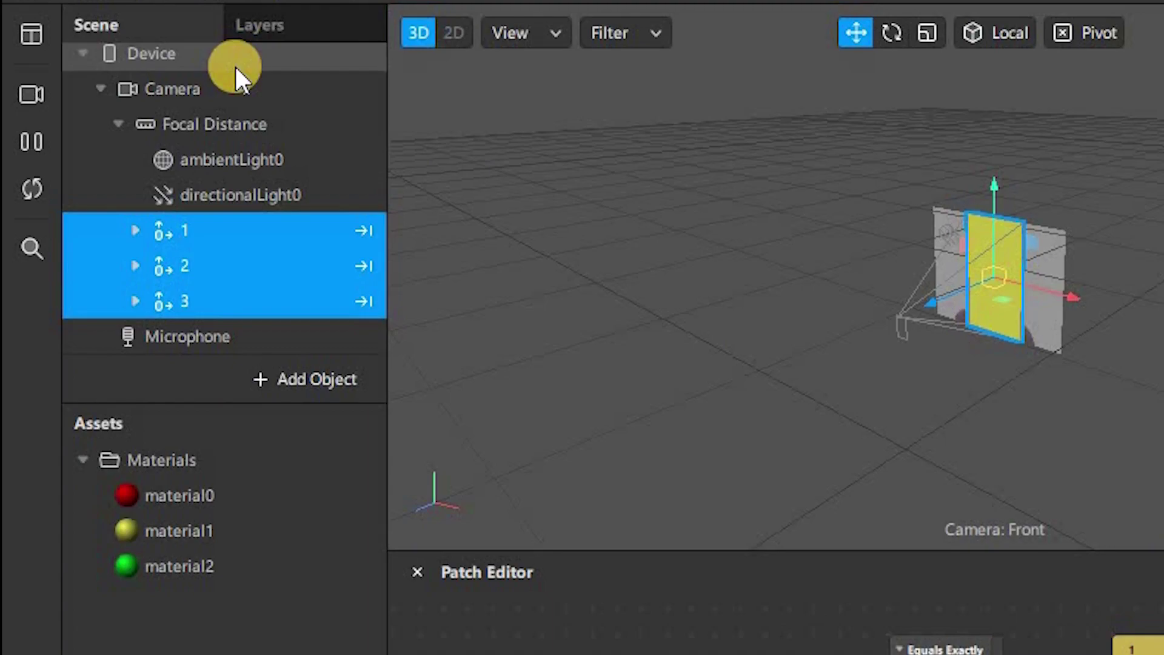
# Create an Instruction on Opening patch group for the Device's custom instruction
pyautogui.click(129, 74)
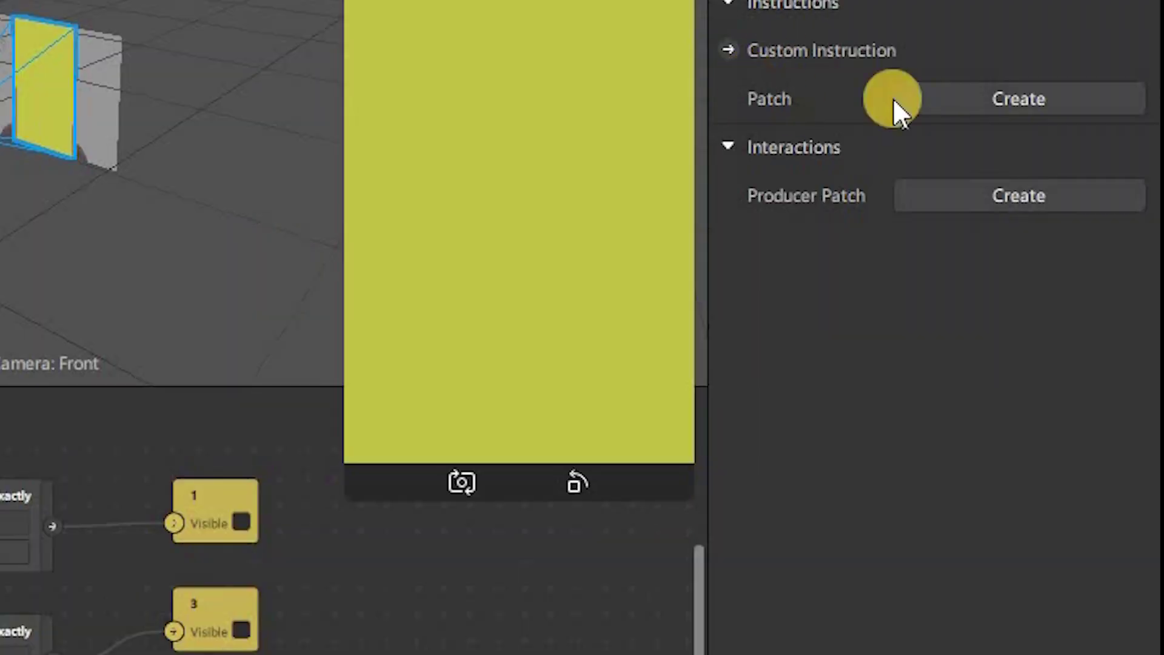
pyautogui.click(1051, 202)
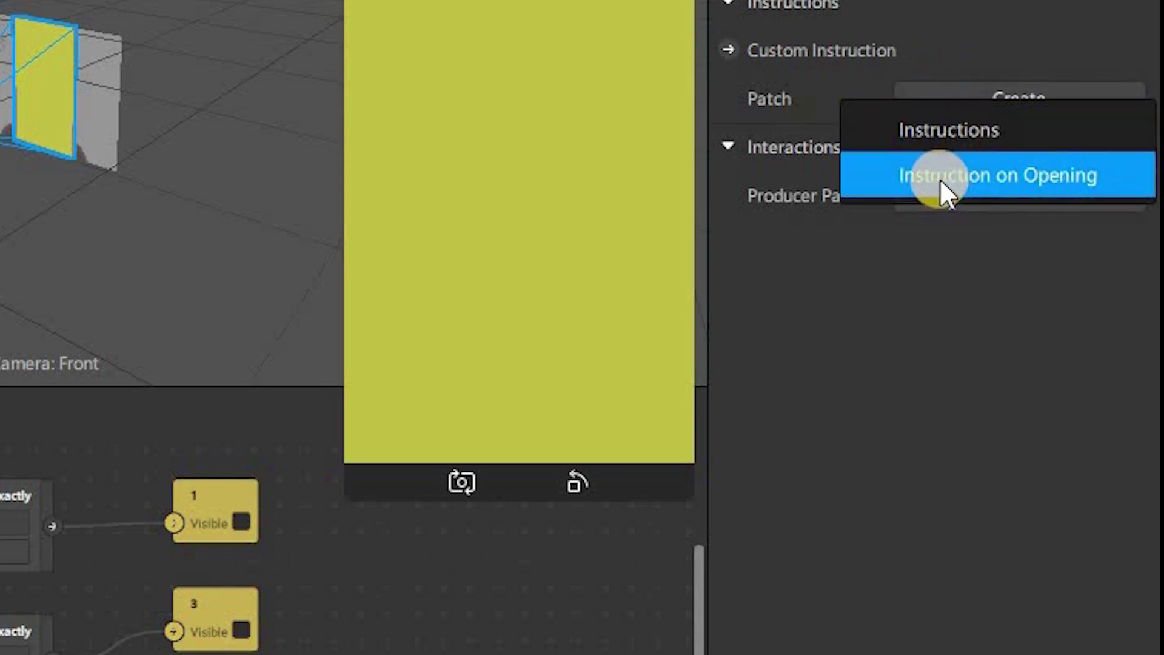
pyautogui.click(918, 170)
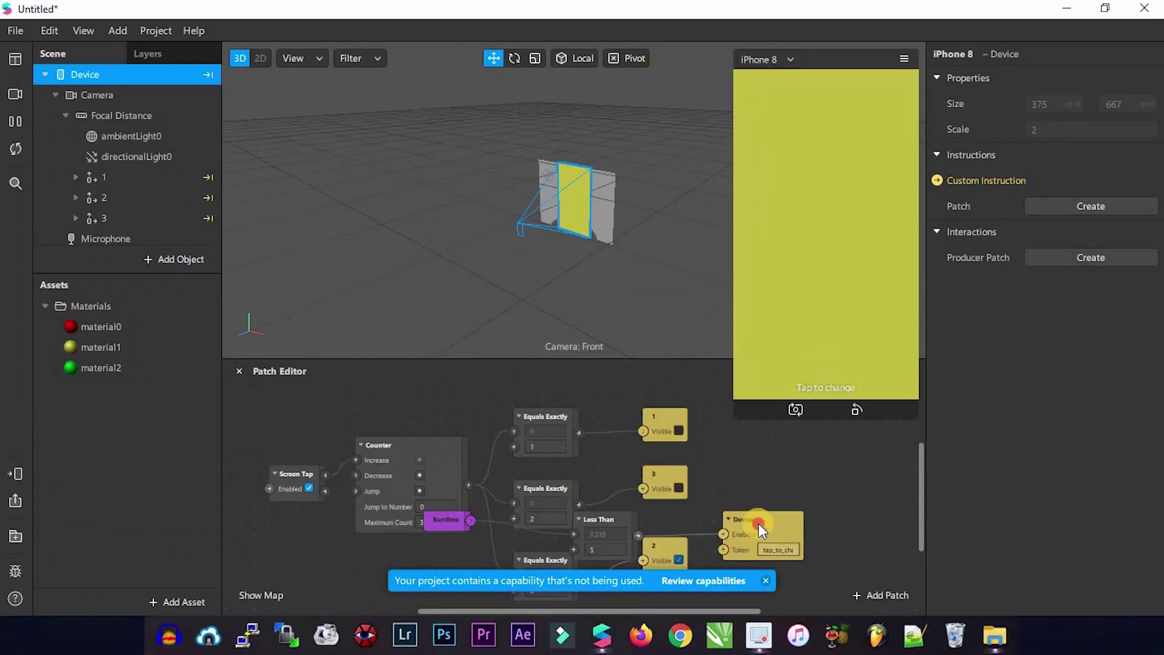
# Arrange the Runtime, Less Than and Device patches in a row above the counter graph
pyautogui.moveTo(759, 523); pyautogui.dragTo(535, 393)
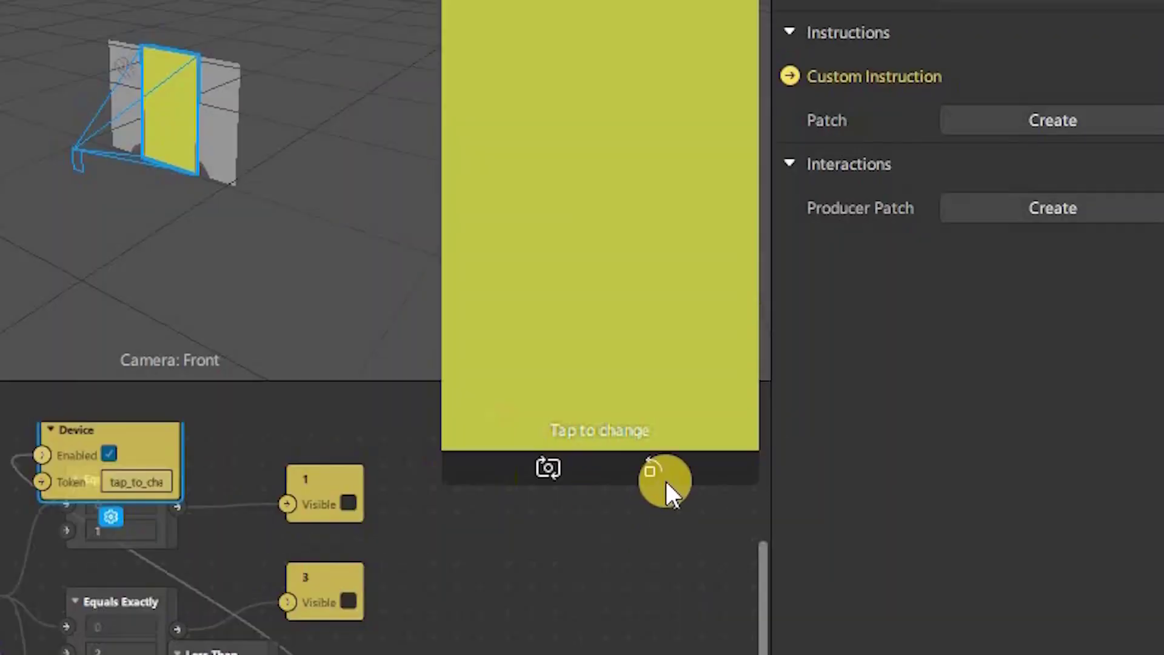
pyautogui.click(666, 482)
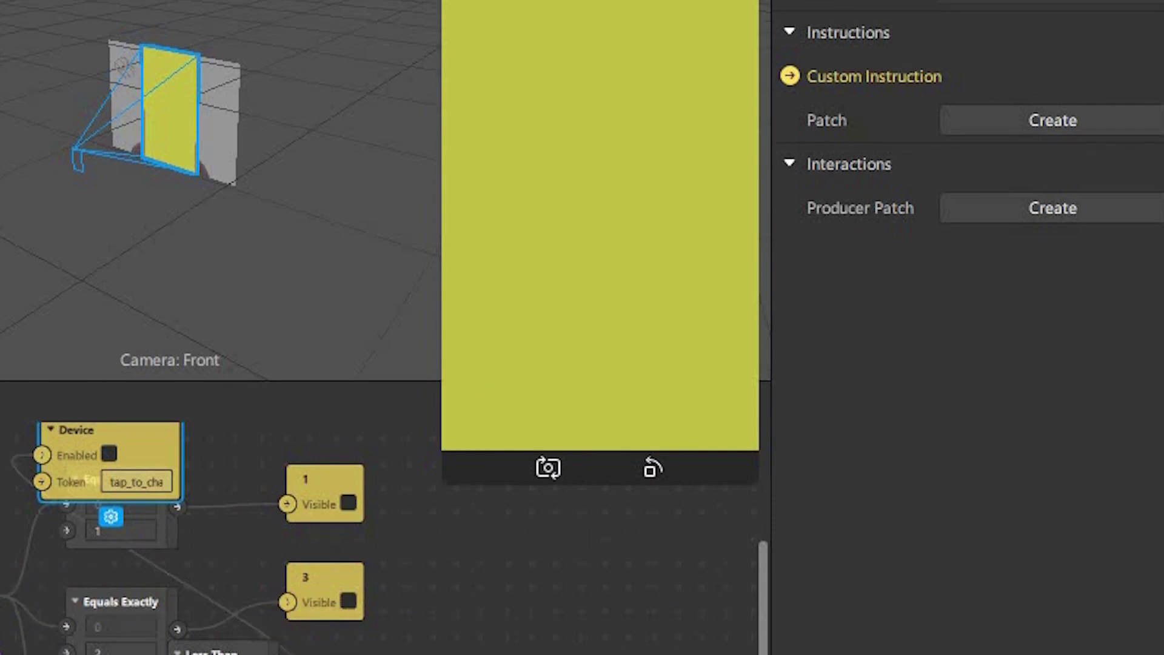
pyautogui.click(355, 382)
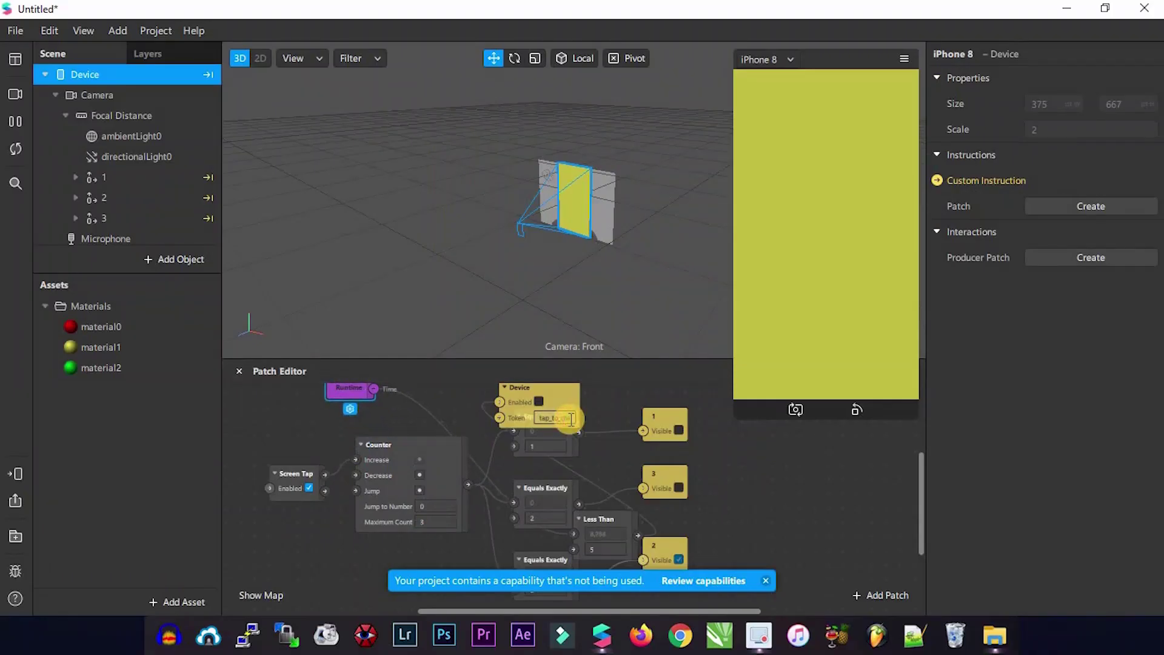
pyautogui.scroll(3, 606, 451)
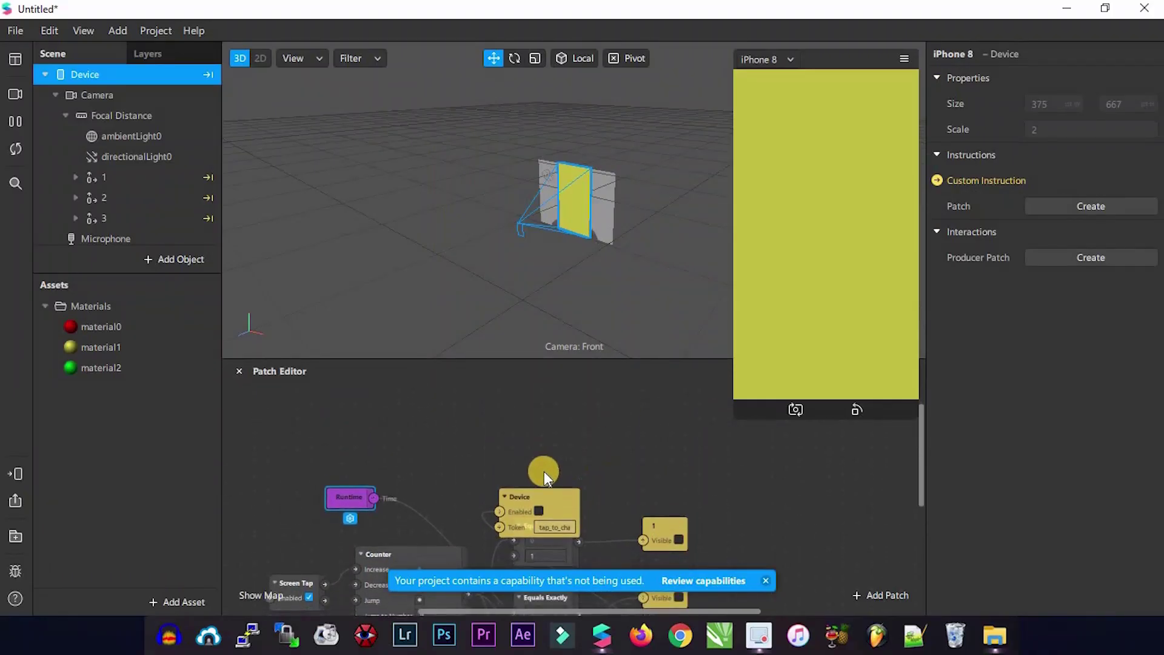
pyautogui.moveTo(570, 494); pyautogui.dragTo(670, 424)
pyautogui.scroll(-2, 590, 559)
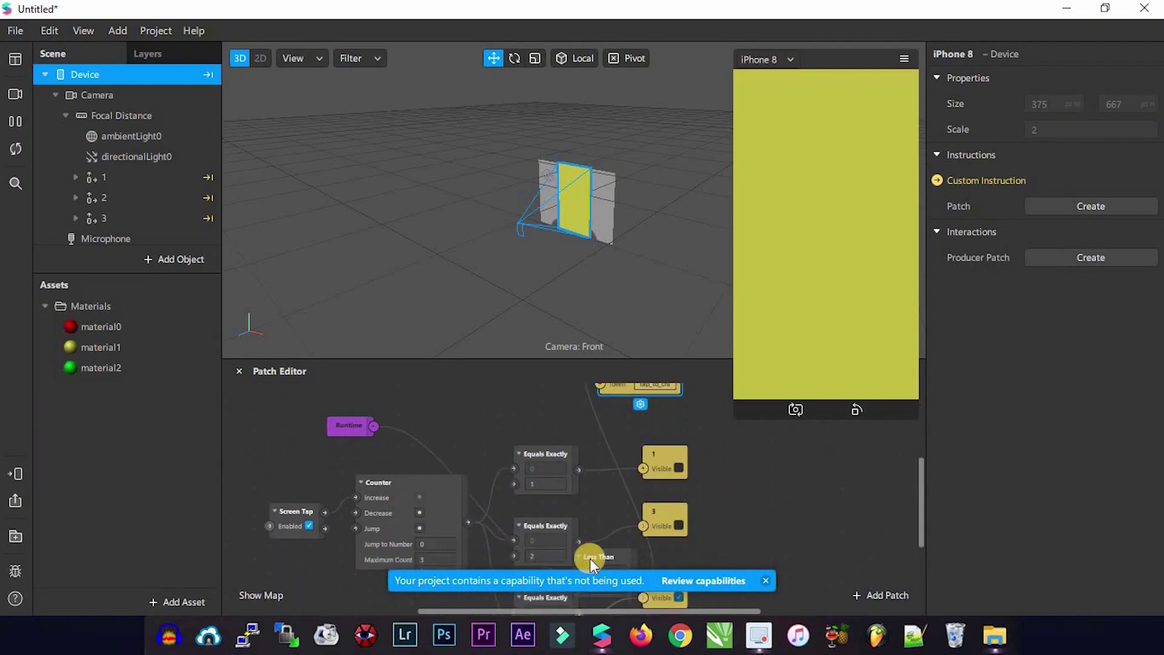
pyautogui.moveTo(598, 540); pyautogui.dragTo(478, 349)
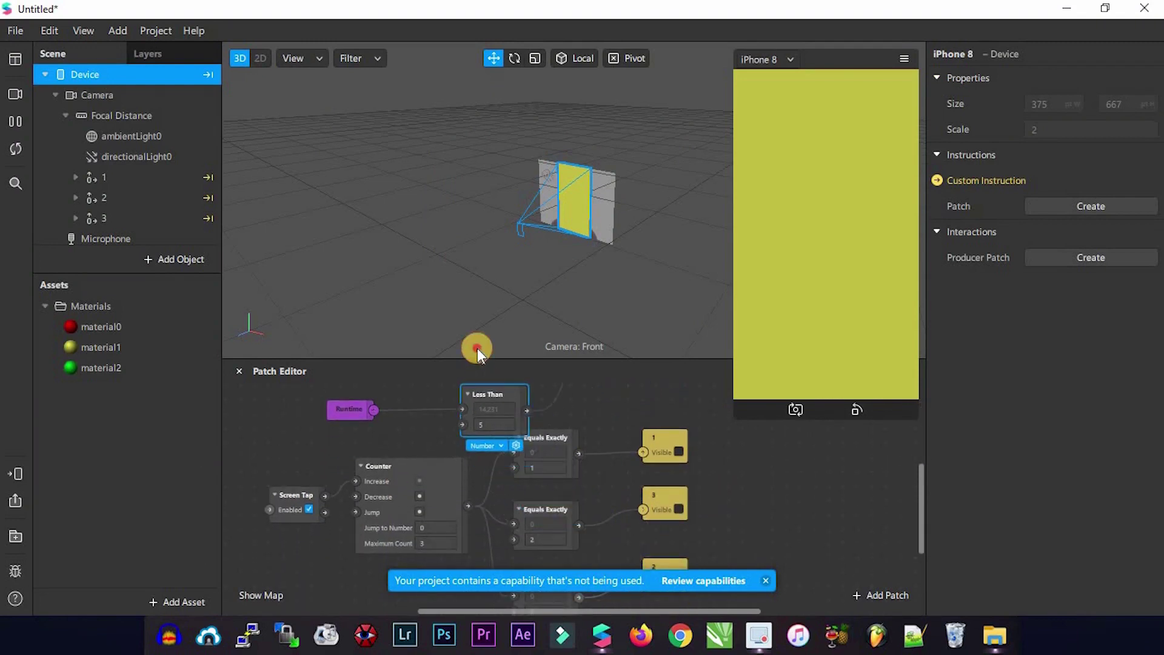
pyautogui.scroll(4, 564, 446)
pyautogui.moveTo(504, 492); pyautogui.dragTo(525, 453)
pyautogui.moveTo(341, 541); pyautogui.dragTo(376, 482)
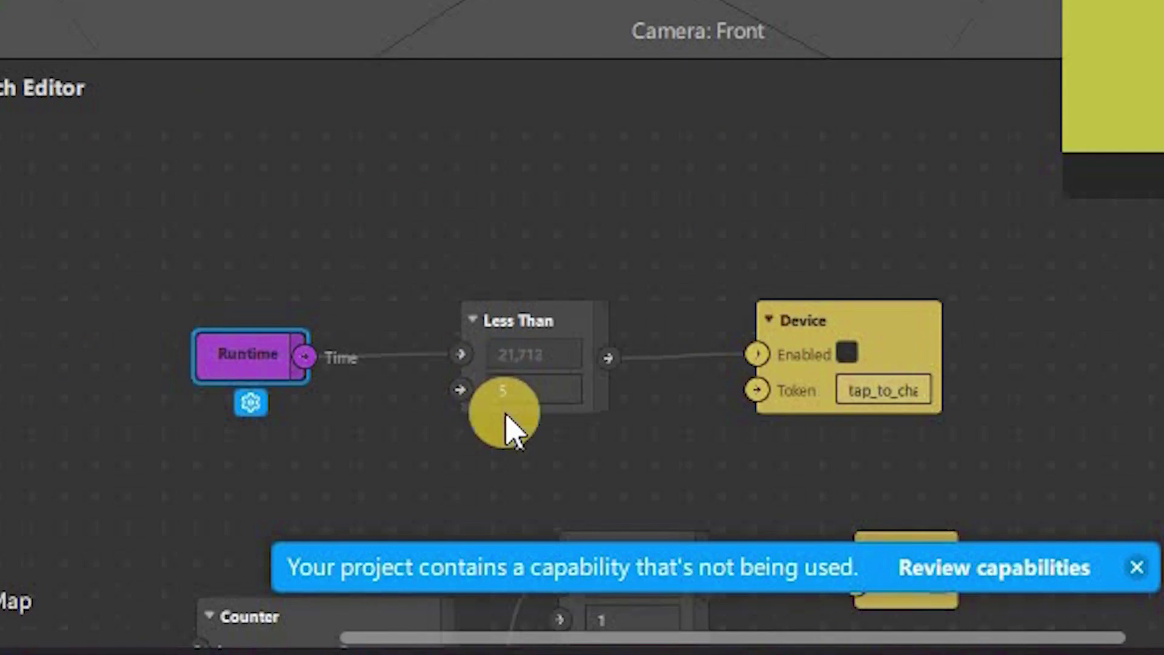
# Set the second value of the Less Than patch to 10 so the instruction shows for 10 seconds
pyautogui.scroll(2, 493, 519)
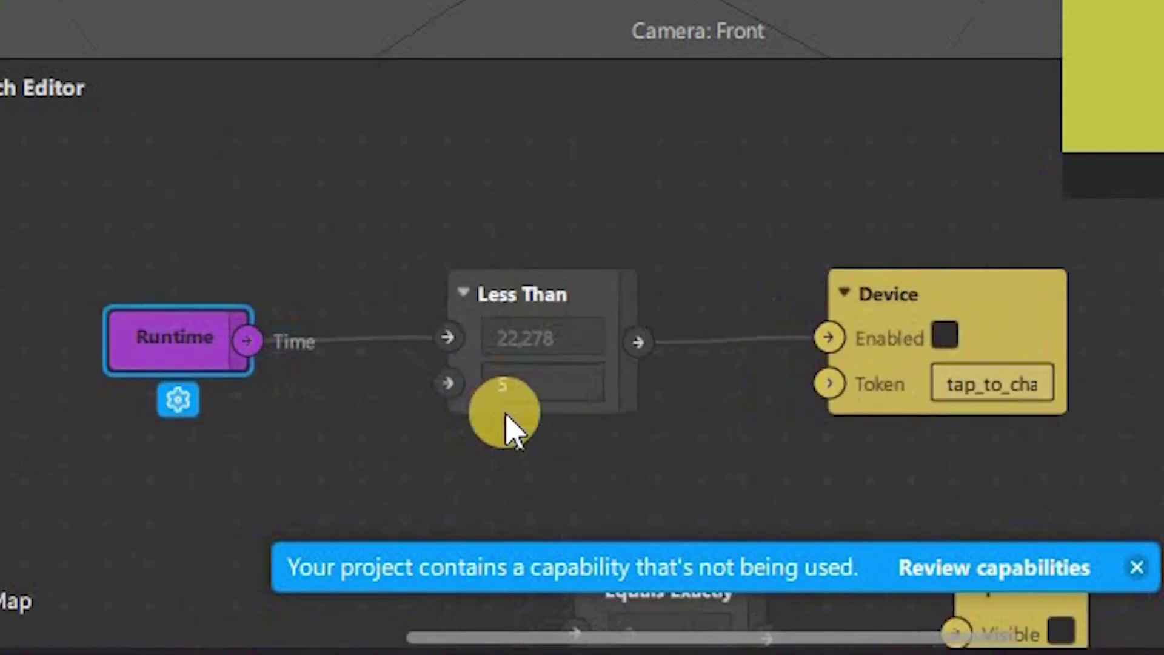
pyautogui.scroll(3, 512, 430)
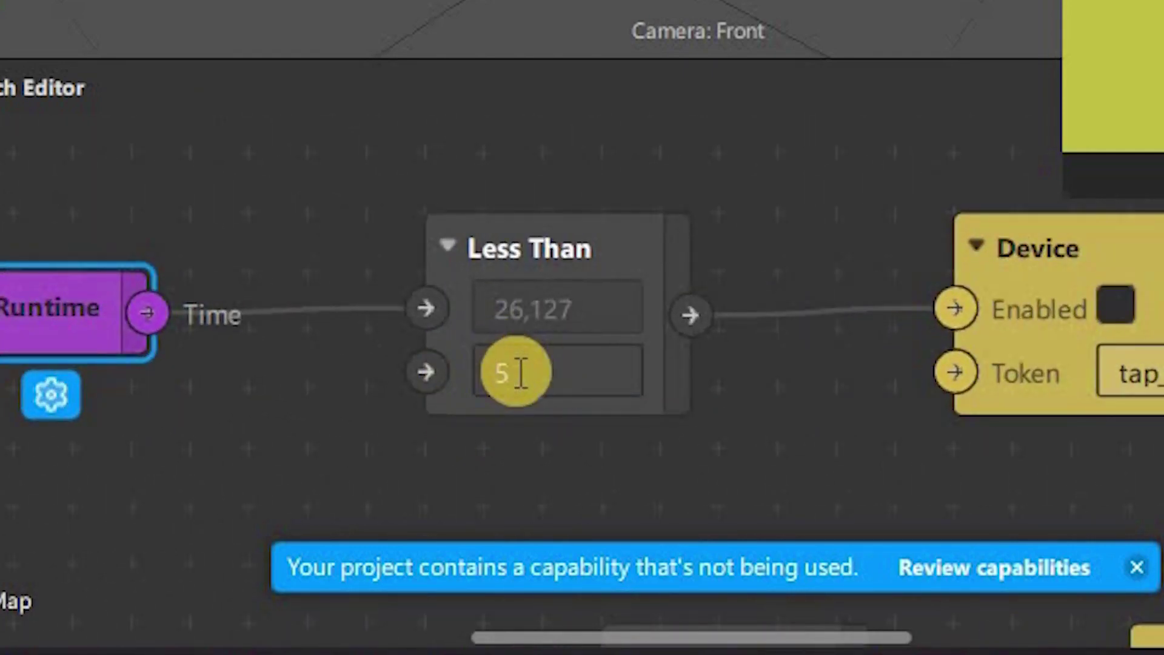
pyautogui.click(520, 372)
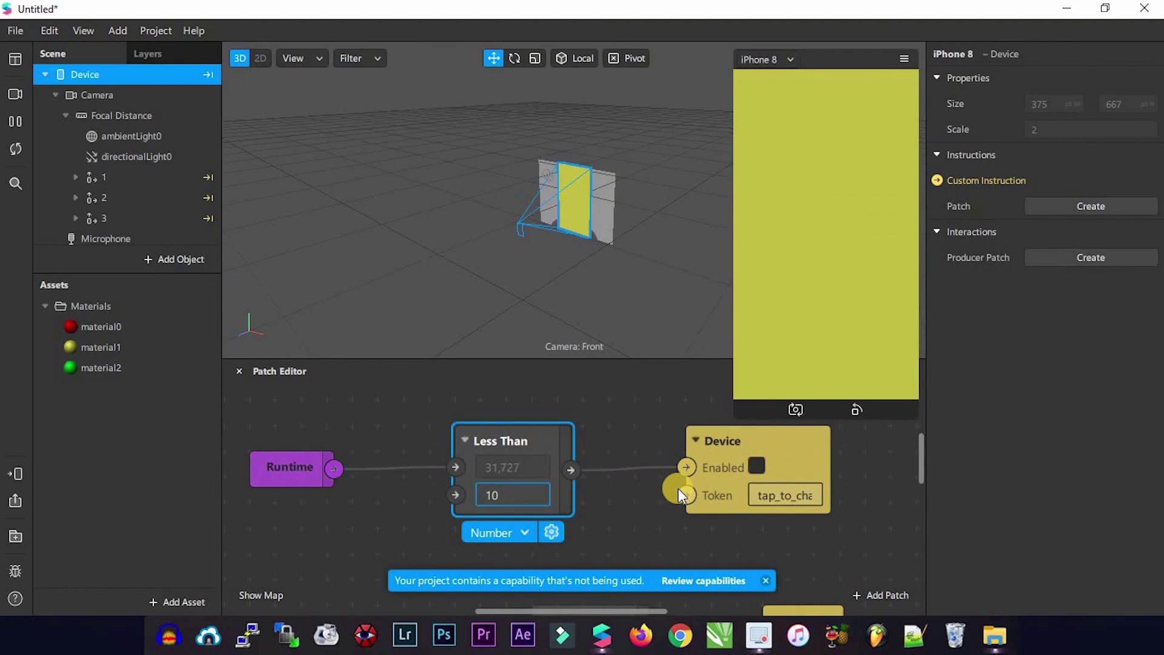
pyautogui.press('Return')
pyautogui.click(875, 546)
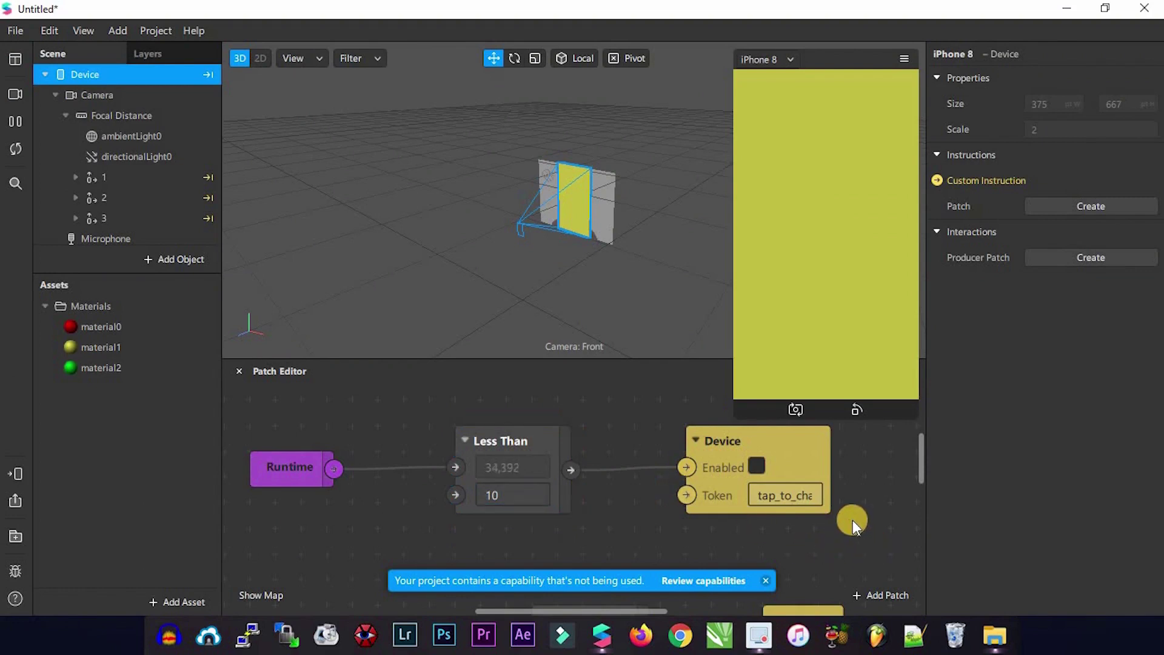
pyautogui.scroll(-5, 810, 523)
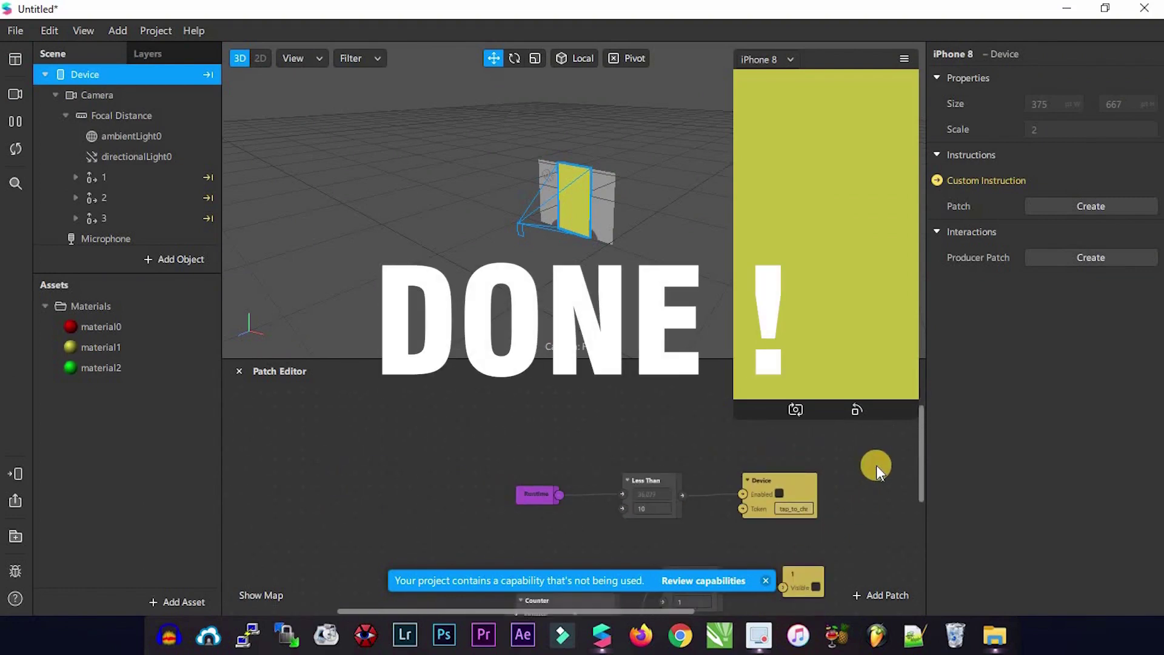
pyautogui.scroll(-3, 878, 464)
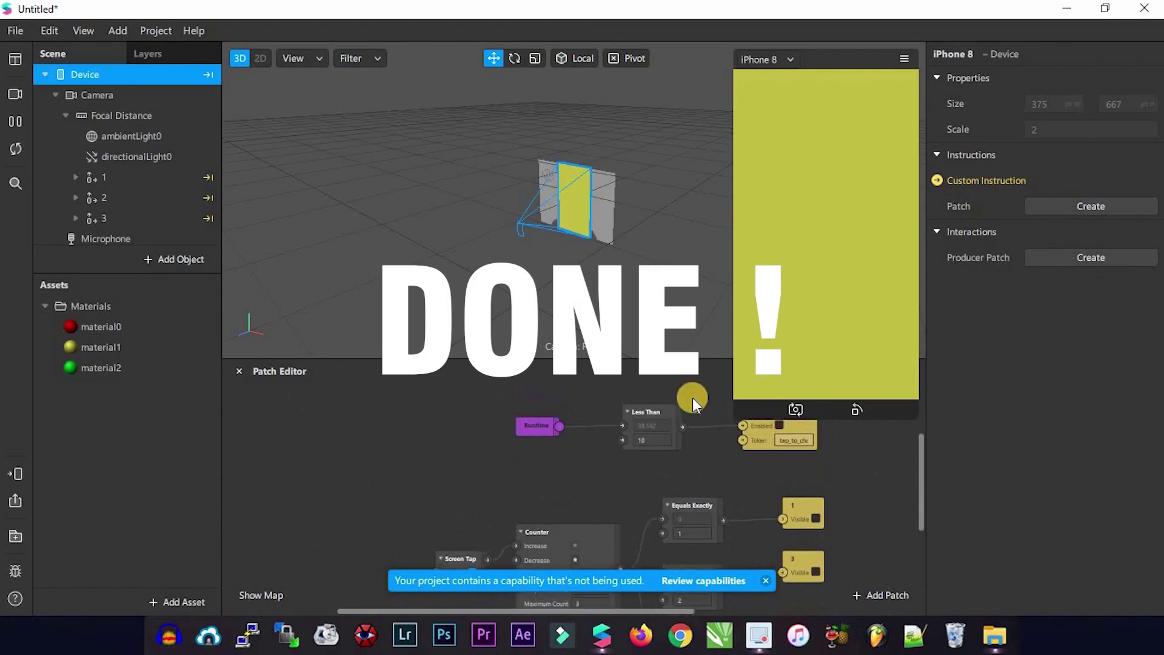